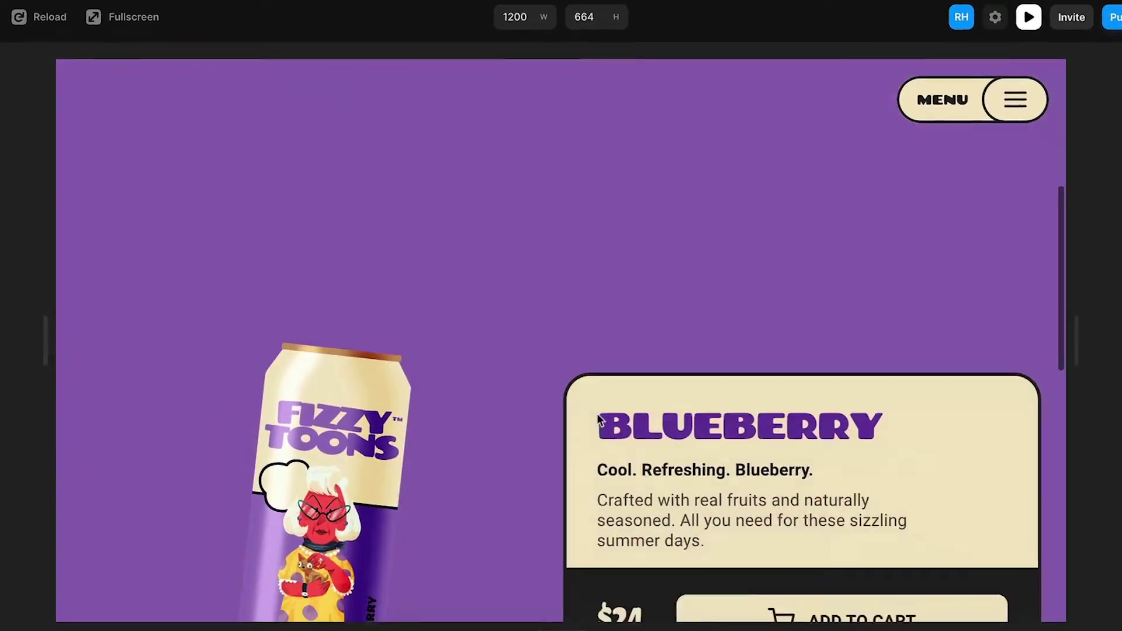
{"action": "scroll", "coordinate": [597, 412], "scroll_direction": "down", "scroll_amount": 5}
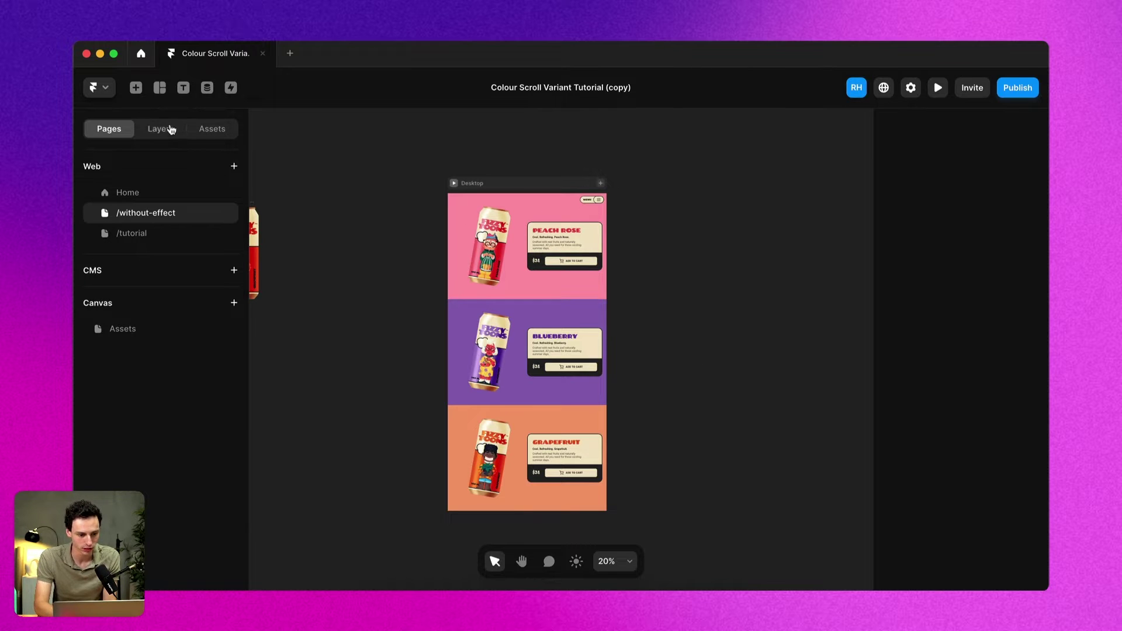
Expand the Desktop frame's Peach, Blueberry and Grapefruit sections in Layers and inspect each one
{"action": "left_click", "coordinate": [166, 127]}
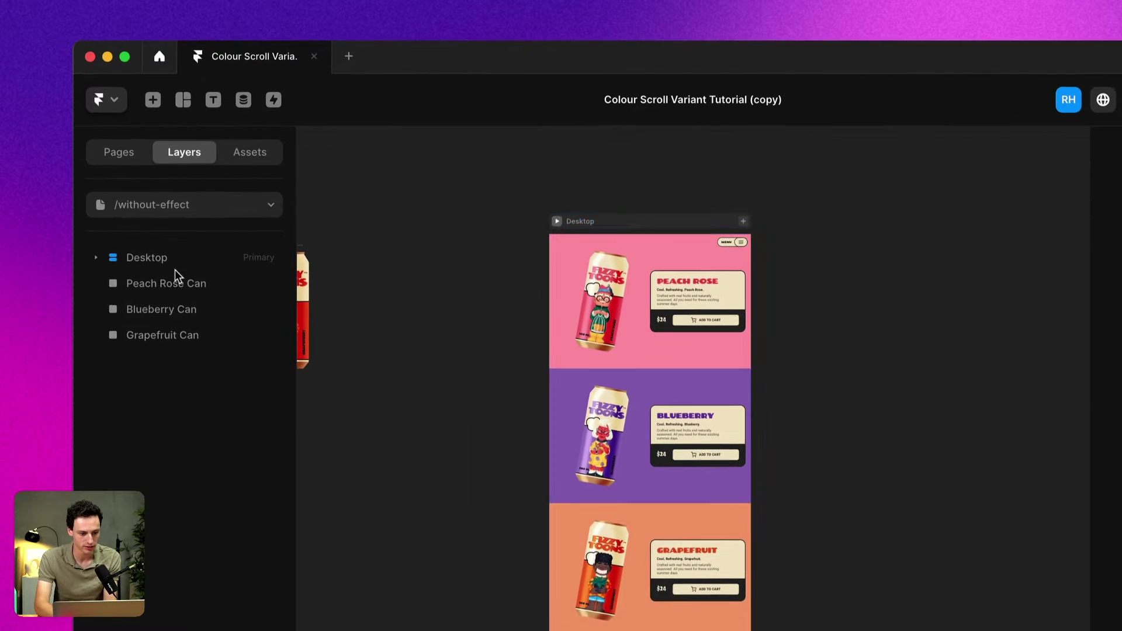
{"action": "left_click", "coordinate": [151, 261]}
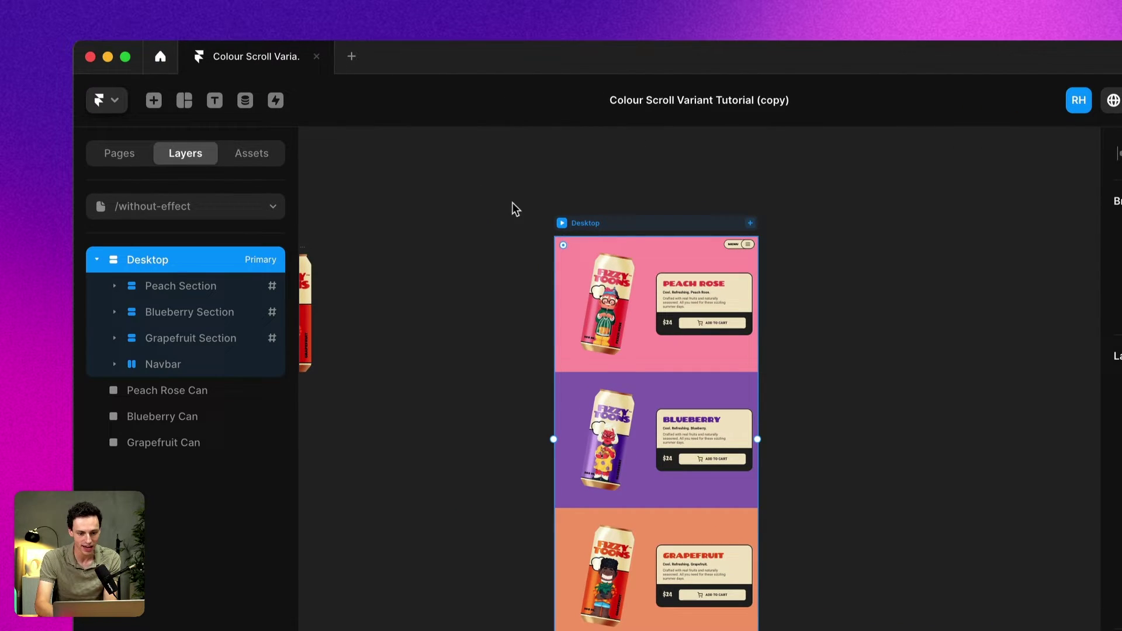
{"action": "left_click", "coordinate": [194, 279]}
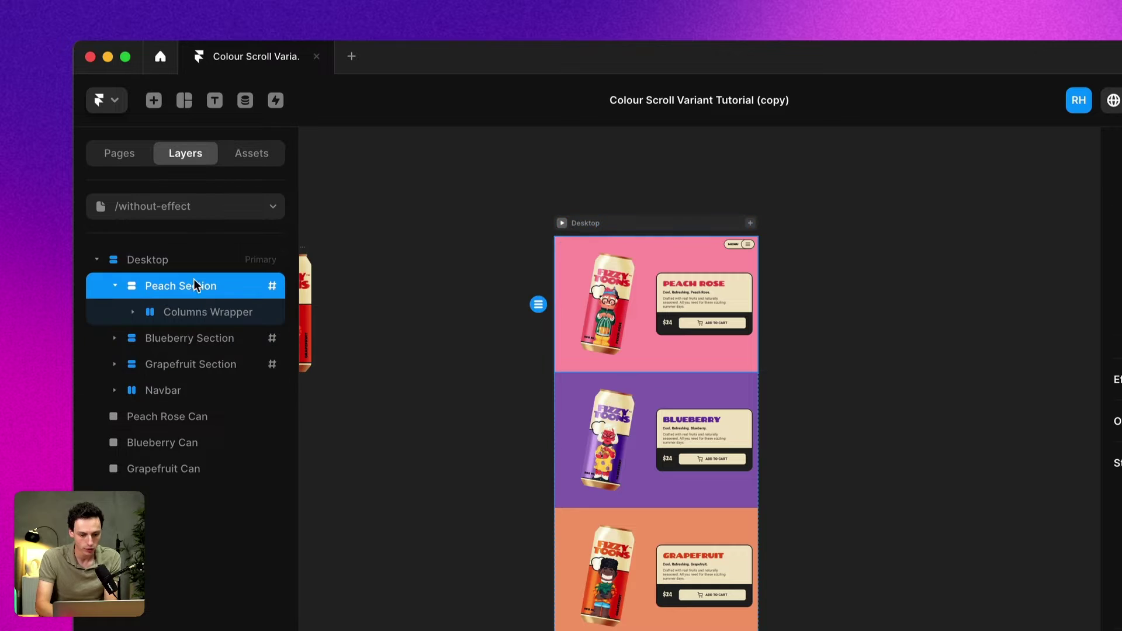
{"action": "left_click", "coordinate": [196, 333]}
{"action": "left_click", "coordinate": [217, 387]}
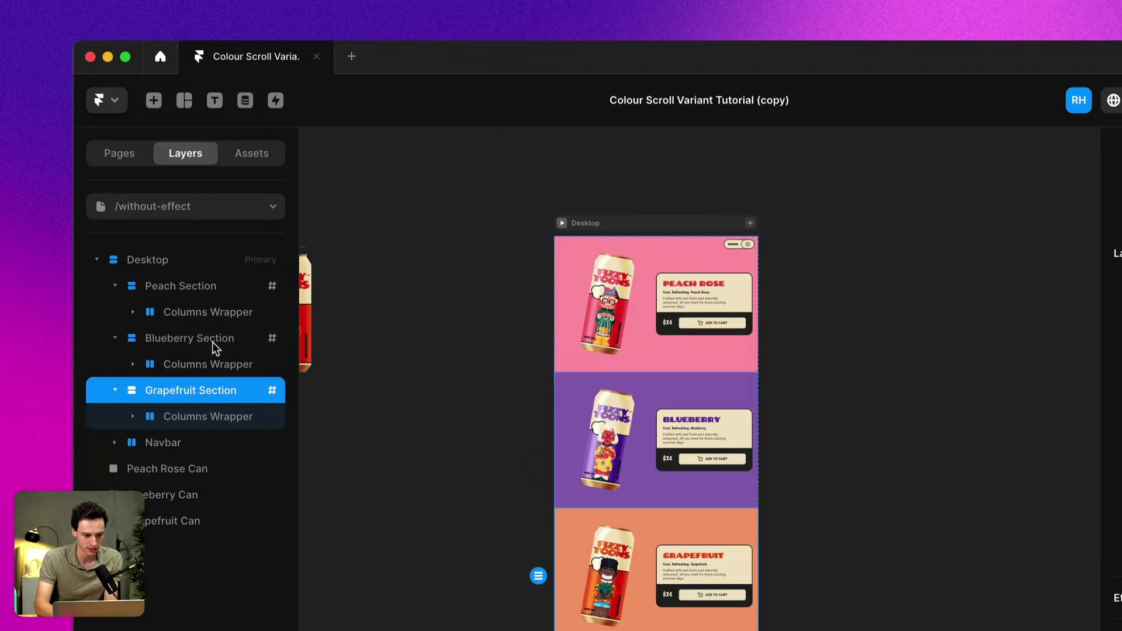
{"action": "left_click", "coordinate": [174, 286]}
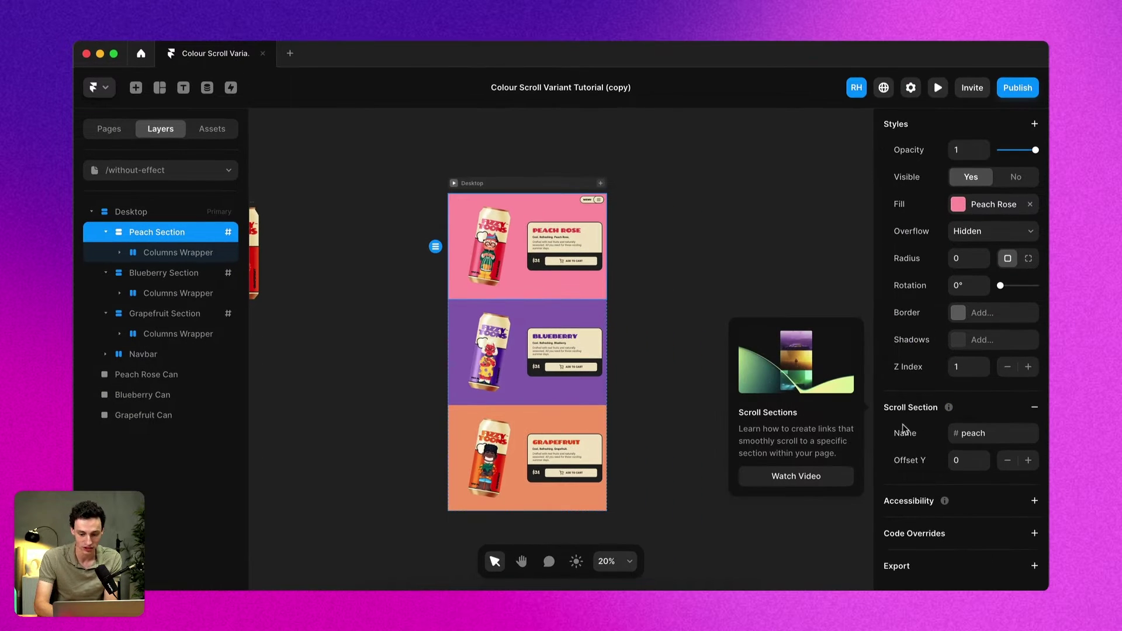
{"action": "left_click", "coordinate": [167, 273]}
{"action": "left_click", "coordinate": [164, 315]}
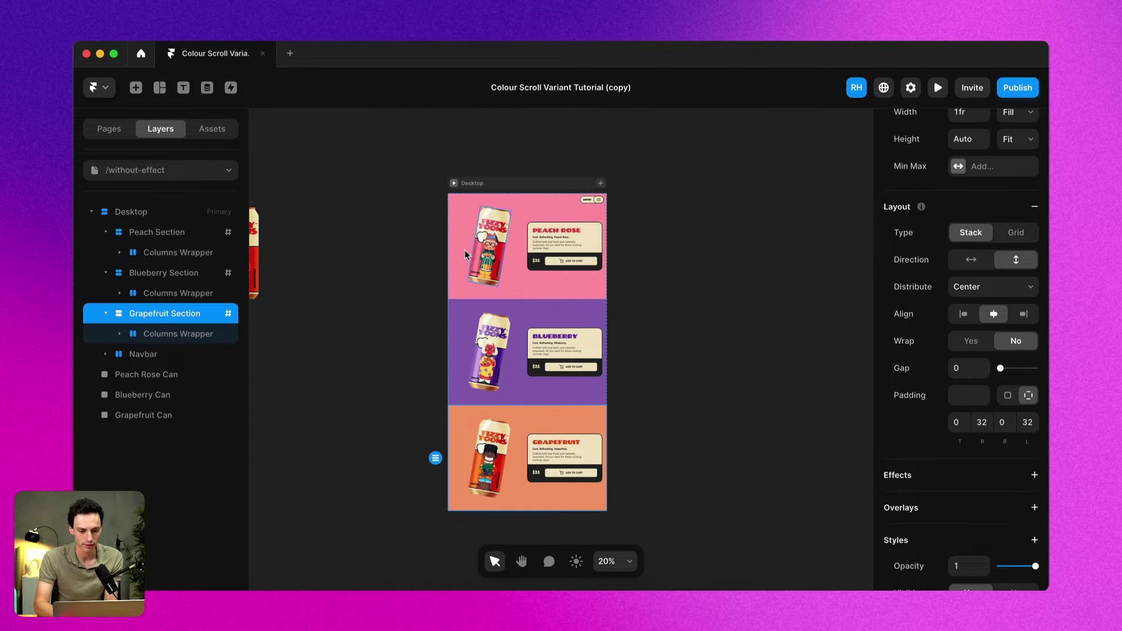
Remove the Peach Rose fill from Peach Section and the background fill from Blueberry Section
{"action": "left_click", "coordinate": [86, 229]}
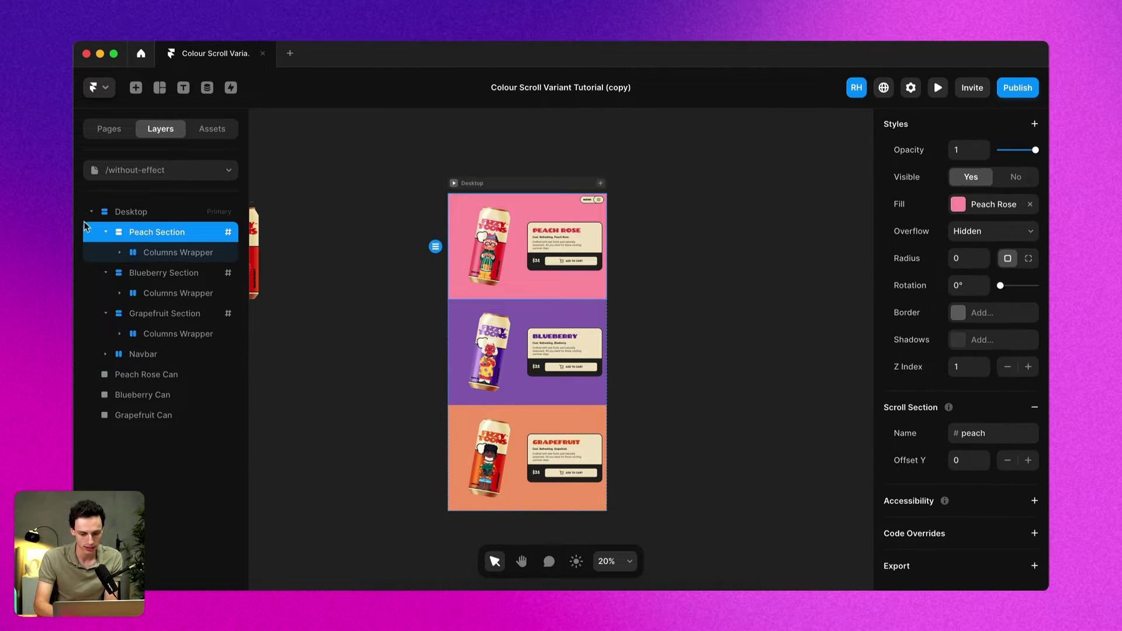
{"action": "scroll", "coordinate": [1019, 292], "scroll_direction": "up", "scroll_amount": 3}
{"action": "left_click", "coordinate": [1030, 292]}
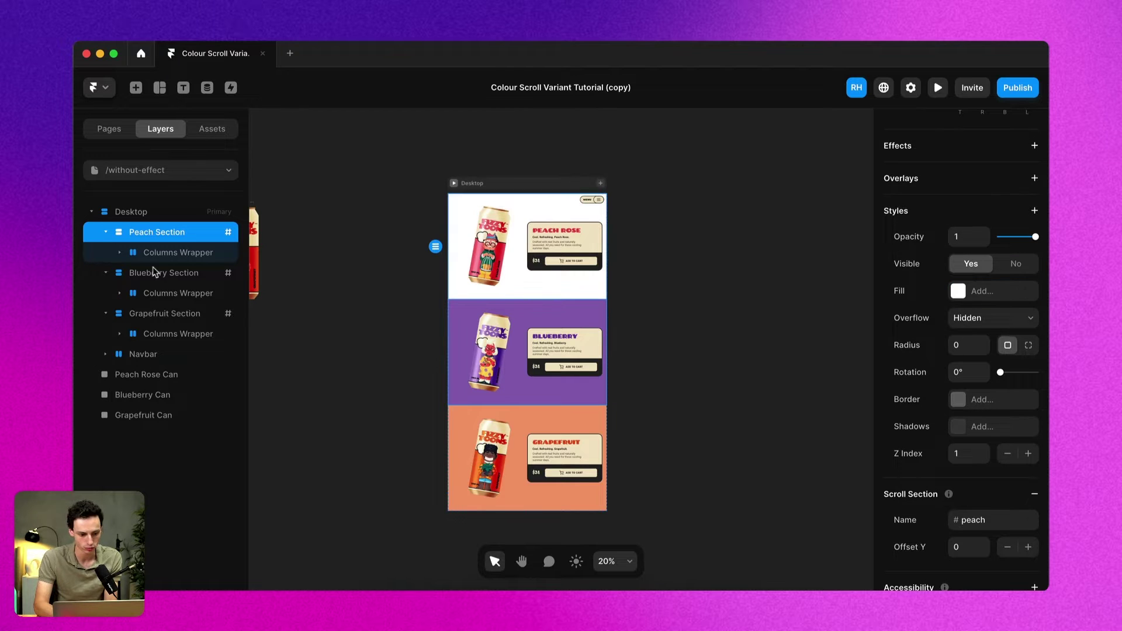
{"action": "left_click", "coordinate": [153, 275]}
{"action": "scroll", "coordinate": [994, 409], "scroll_direction": "down", "scroll_amount": 2}
{"action": "left_click", "coordinate": [1033, 483]}
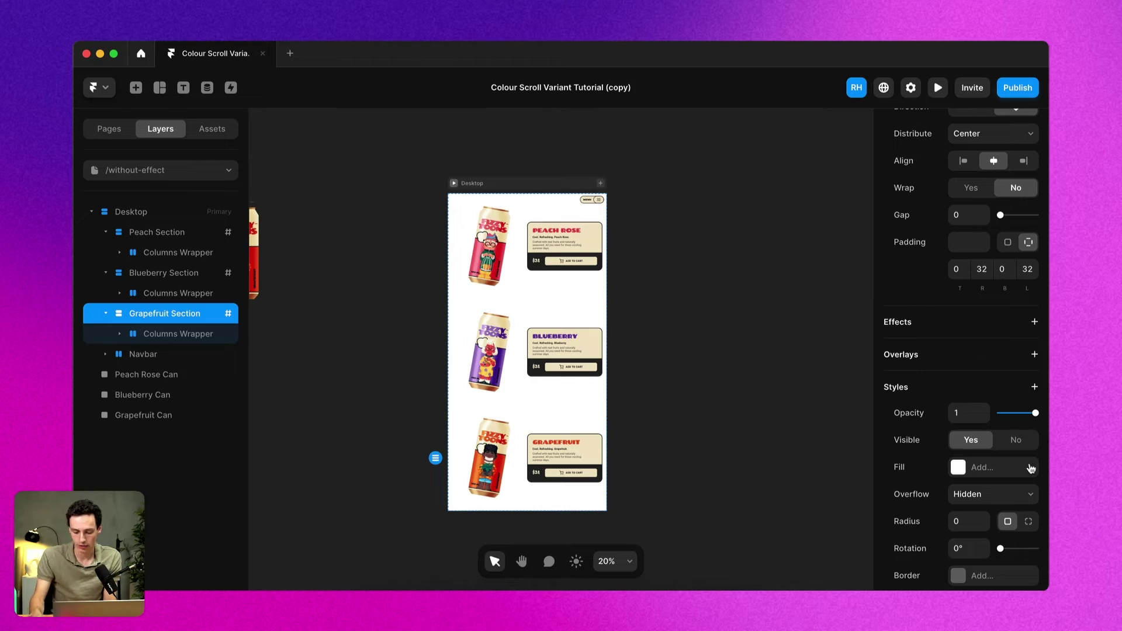
Draw a small frame beside the Desktop page and make it a component named Background Fill
{"action": "left_click", "coordinate": [363, 205]}
{"action": "key", "text": "f"}
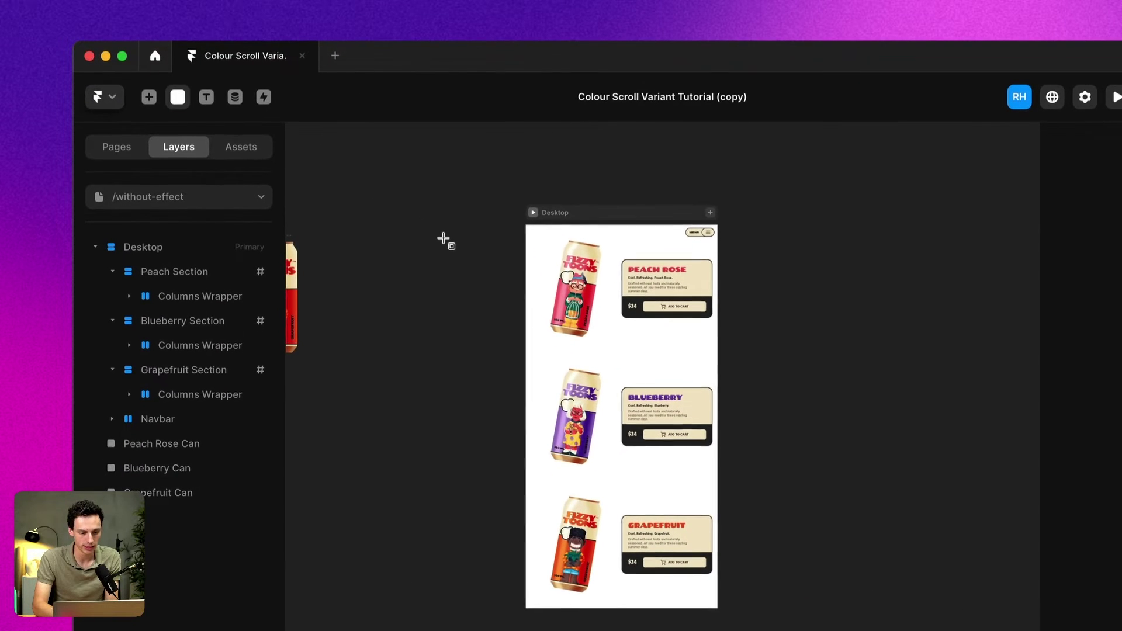
{"action": "left_click_drag", "start_coordinate": [438, 235], "coordinate": [466, 264]}
{"action": "scroll", "coordinate": [459, 254], "scroll_direction": "up", "scroll_amount": 5}
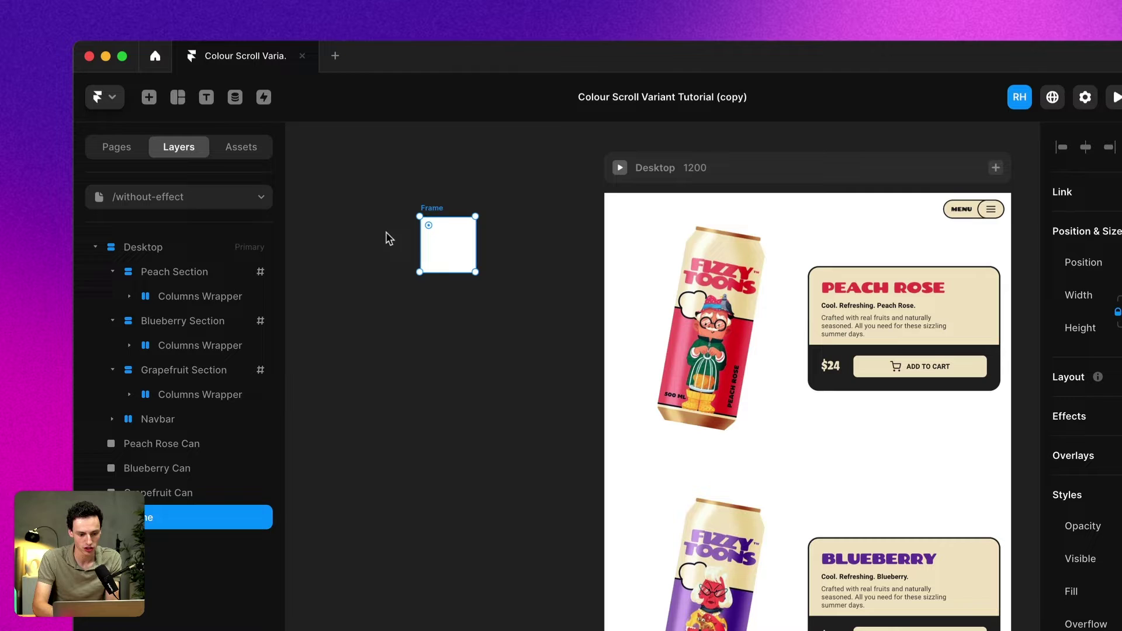
{"action": "right_click", "coordinate": [428, 255]}
{"action": "left_click", "coordinate": [440, 258]}
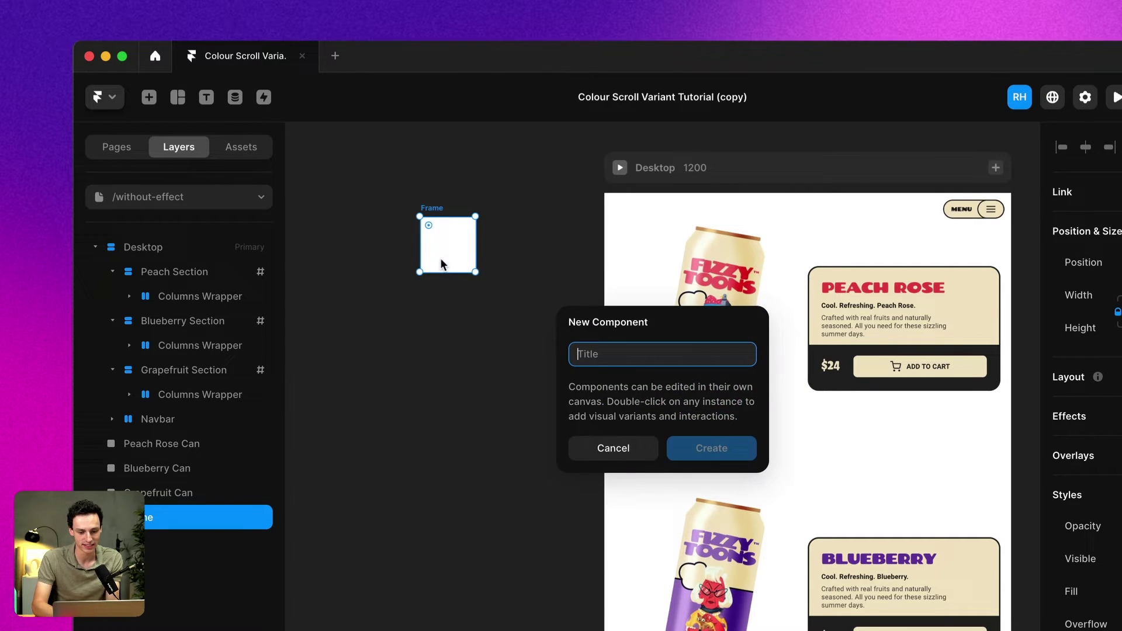
{"action": "type", "text": "Background Fill"}
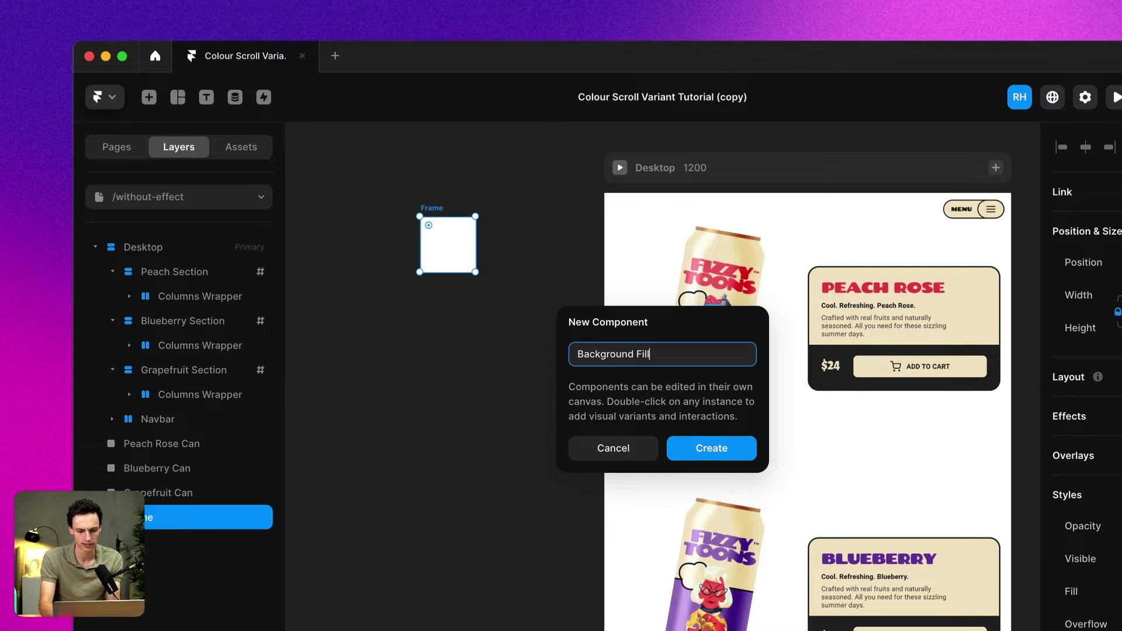
{"action": "key", "text": "Return"}
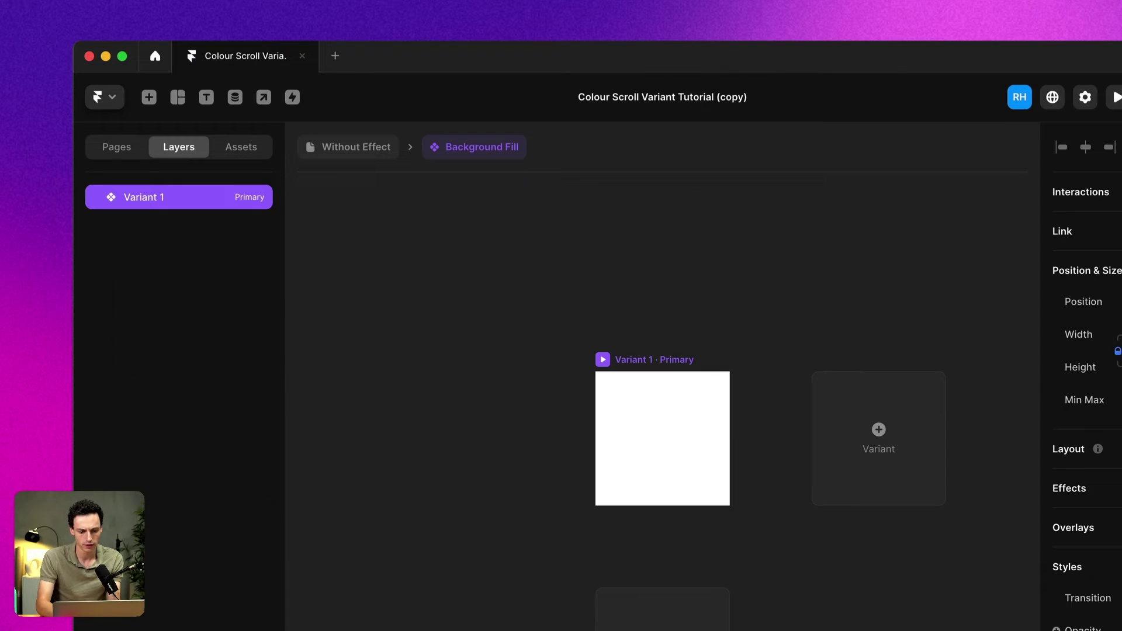
Add two more variants and rename the three variants Color 1, Color 2 and Color 3
{"action": "left_click", "coordinate": [843, 415]}
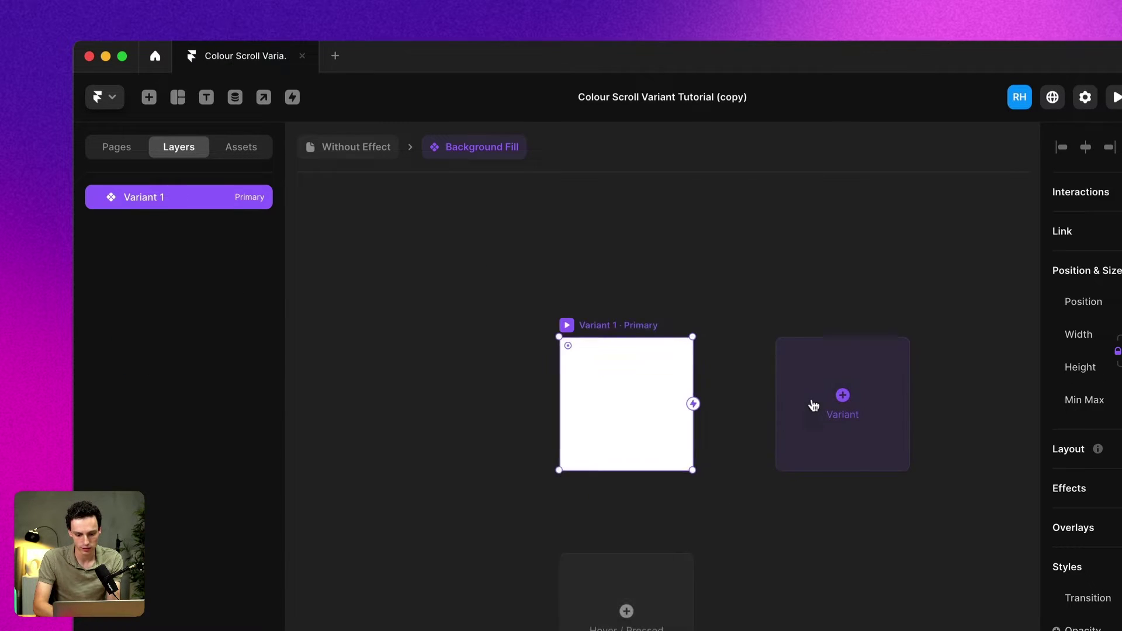
{"action": "left_click", "coordinate": [879, 430]}
{"action": "double_click", "coordinate": [145, 199]}
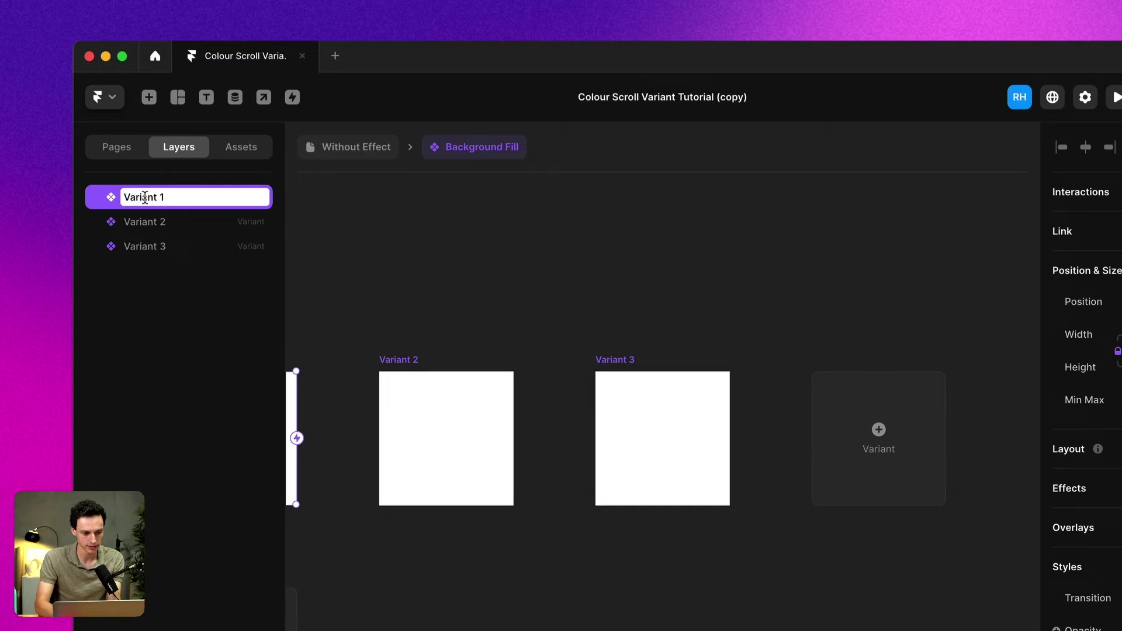
{"action": "type", "text": "Color"}
{"action": "key", "text": "Return"}
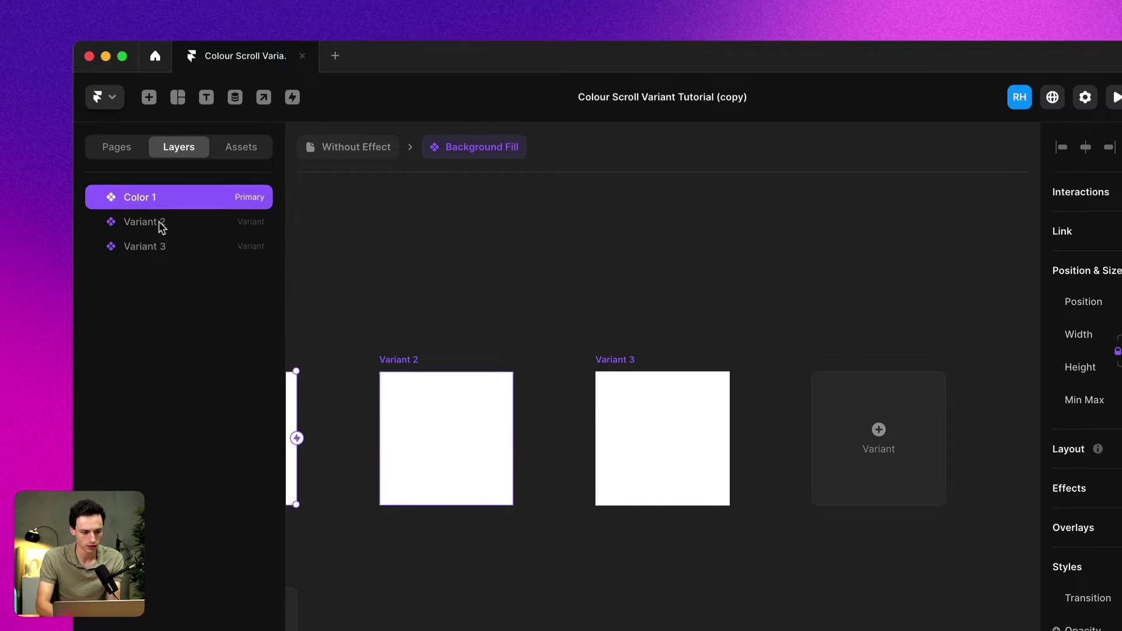
{"action": "double_click", "coordinate": [157, 223]}
{"action": "type", "text": "Color 2"}
{"action": "key", "text": "Return"}
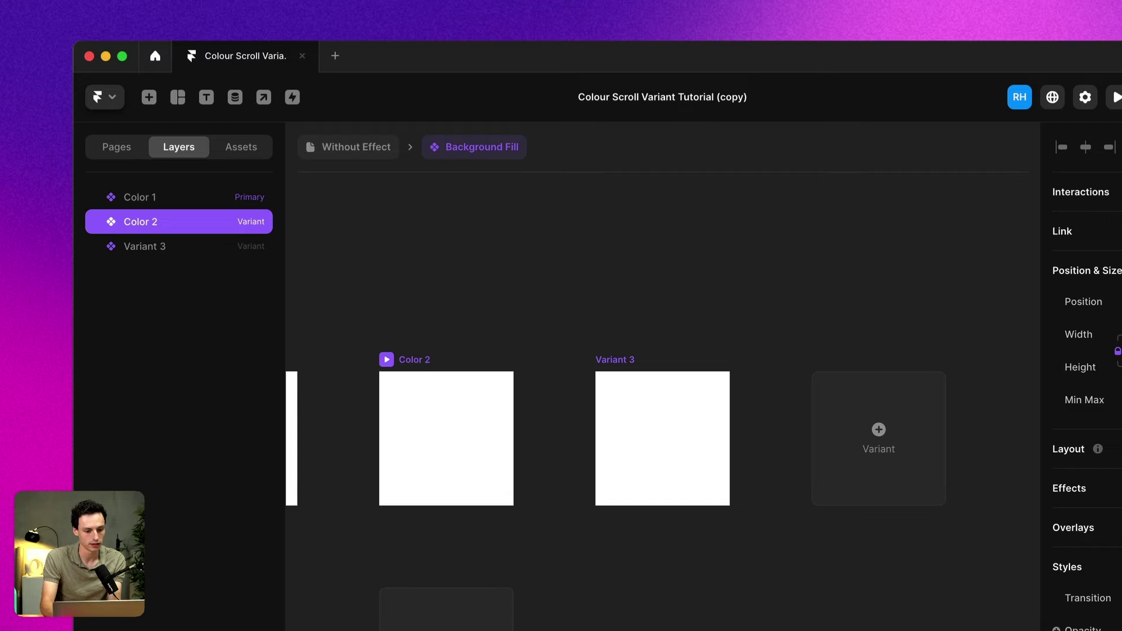
{"action": "double_click", "coordinate": [133, 246]}
{"action": "type", "text": "Color 3"}
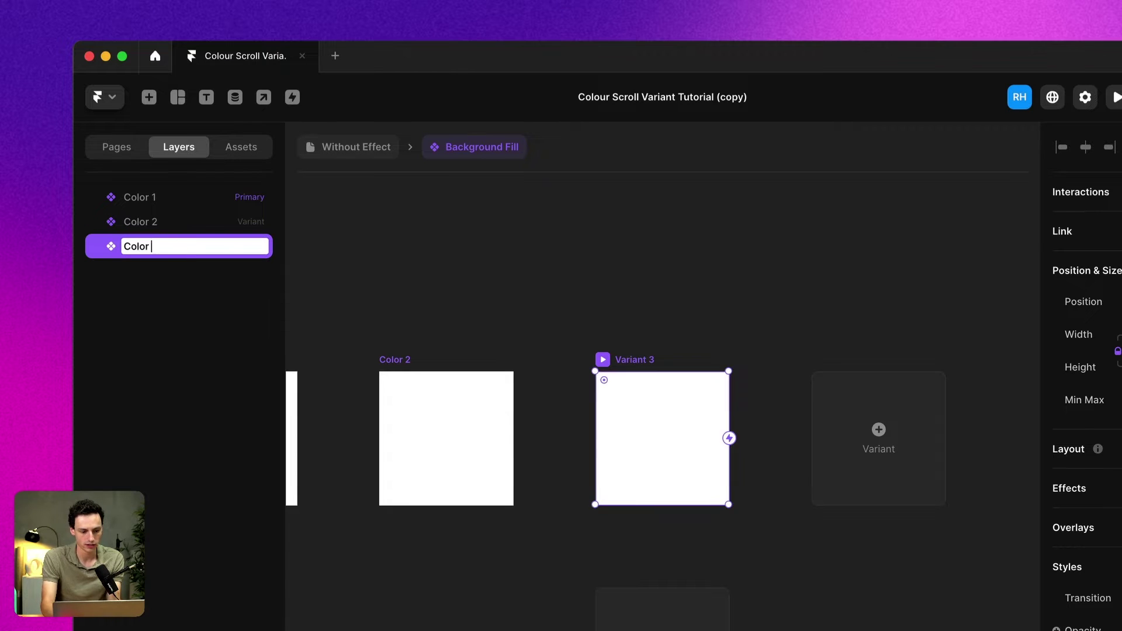
{"action": "key", "text": "Return"}
Select the Color 1 variant and bring up the variable options for its fill
{"action": "scroll", "coordinate": [483, 356], "scroll_direction": "left", "scroll_amount": 5}
{"action": "left_click", "coordinate": [420, 358]}
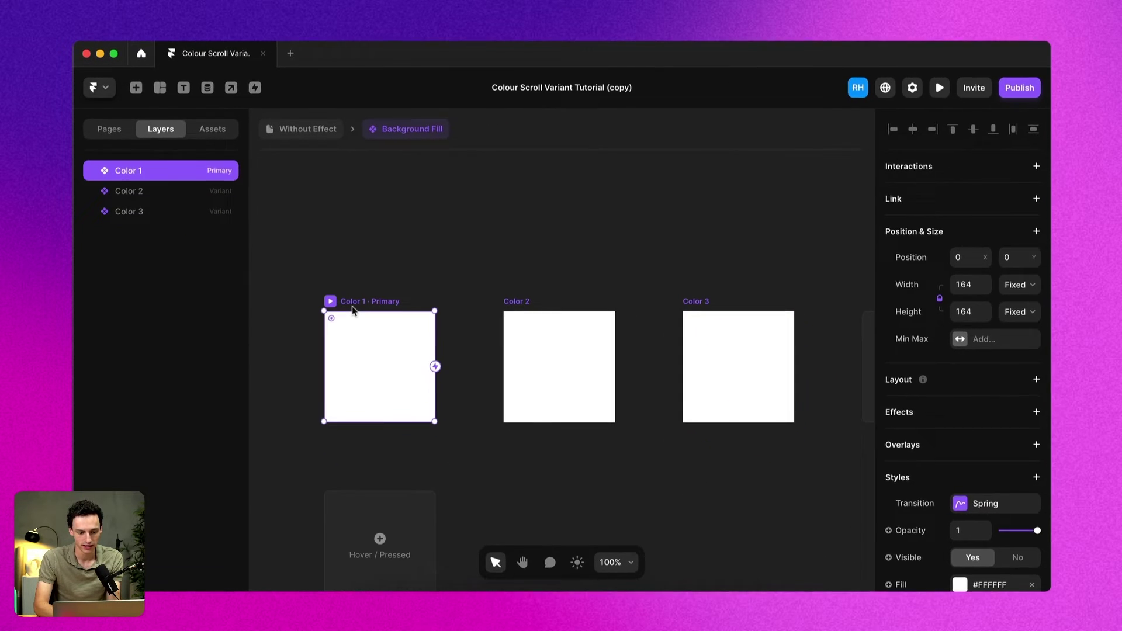
{"action": "scroll", "coordinate": [1029, 513], "scroll_direction": "down", "scroll_amount": 5}
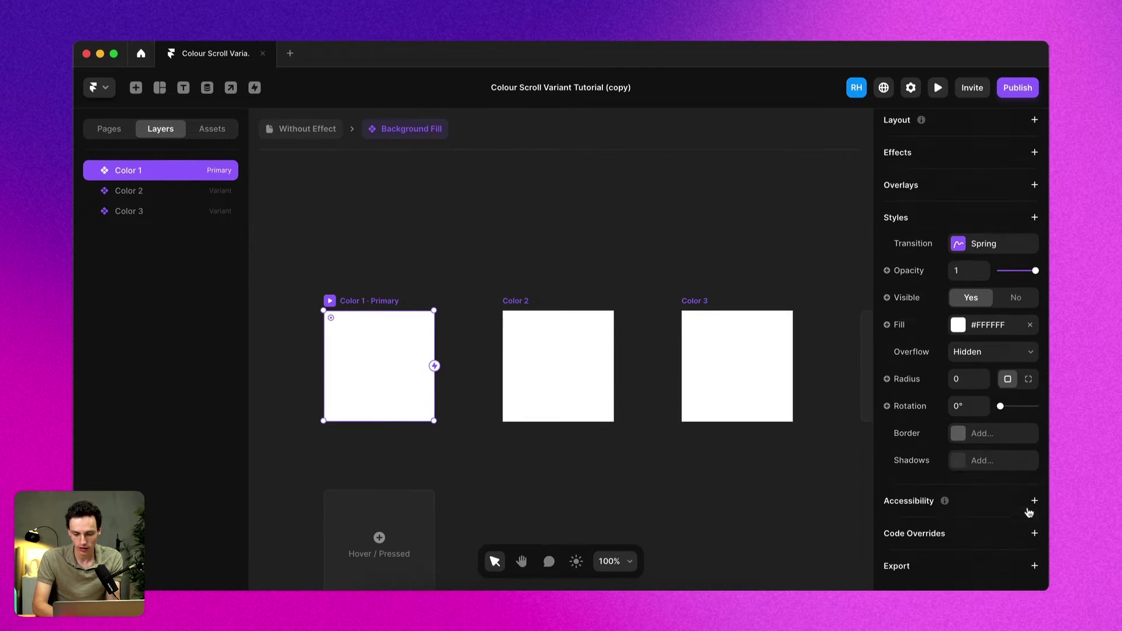
{"action": "left_click", "coordinate": [905, 325]}
{"action": "mouse_move", "coordinate": [913, 348]}
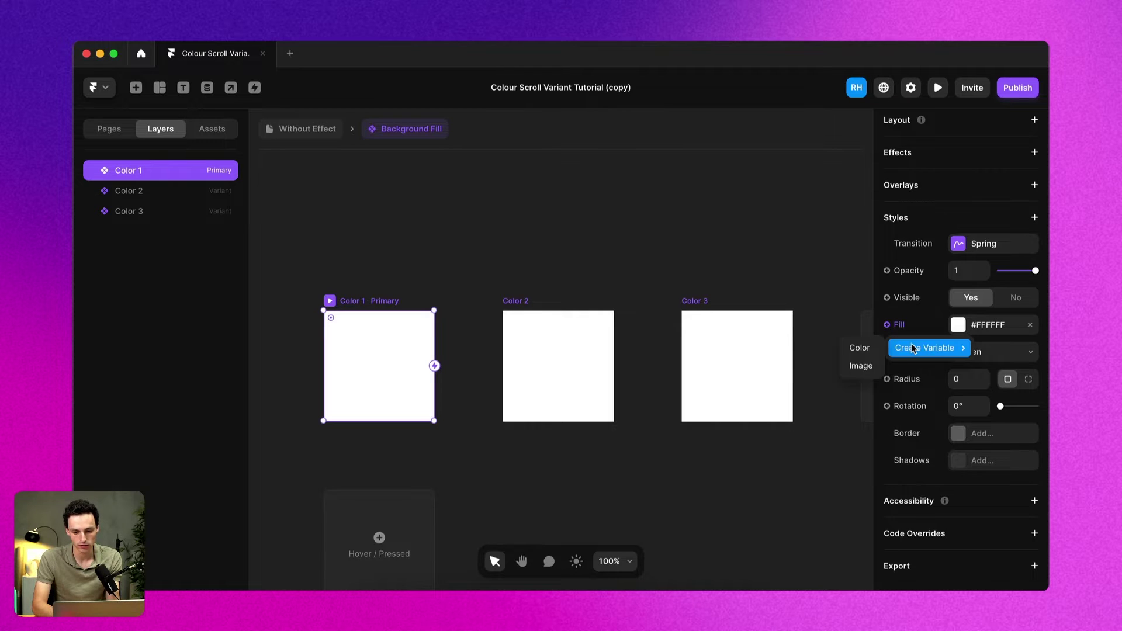
Bind the Color 1 variant's fill to a new Color 1 variable and add a Color 2 colour variable
{"action": "left_click", "coordinate": [863, 348]}
{"action": "type", "text": "Color"}
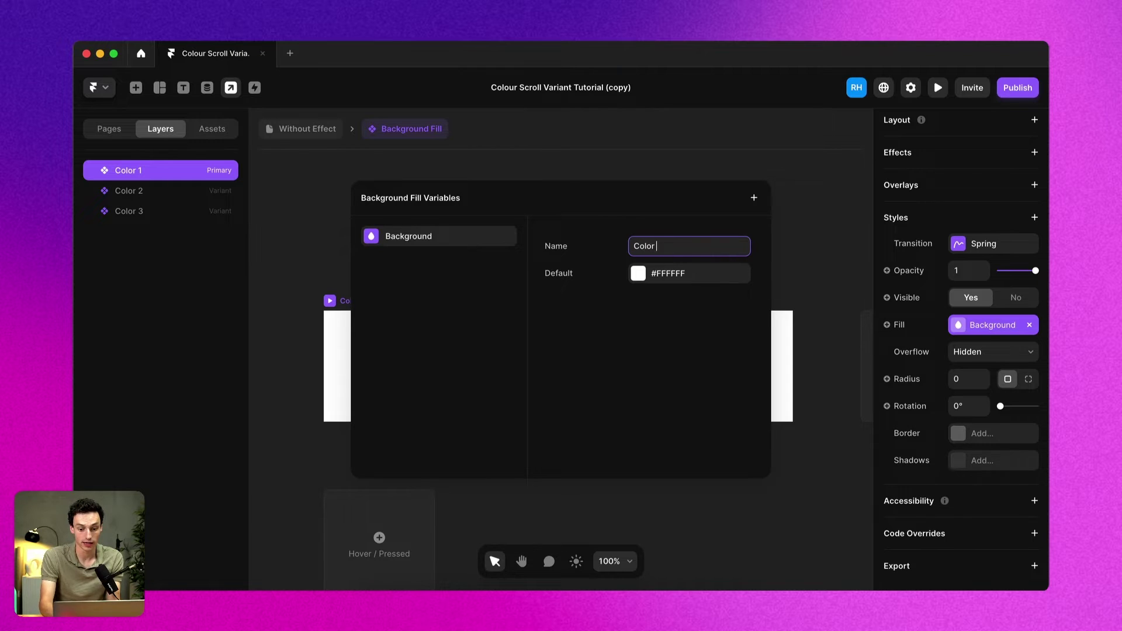
{"action": "type", "text": " 1"}
{"action": "left_click", "coordinate": [751, 195]}
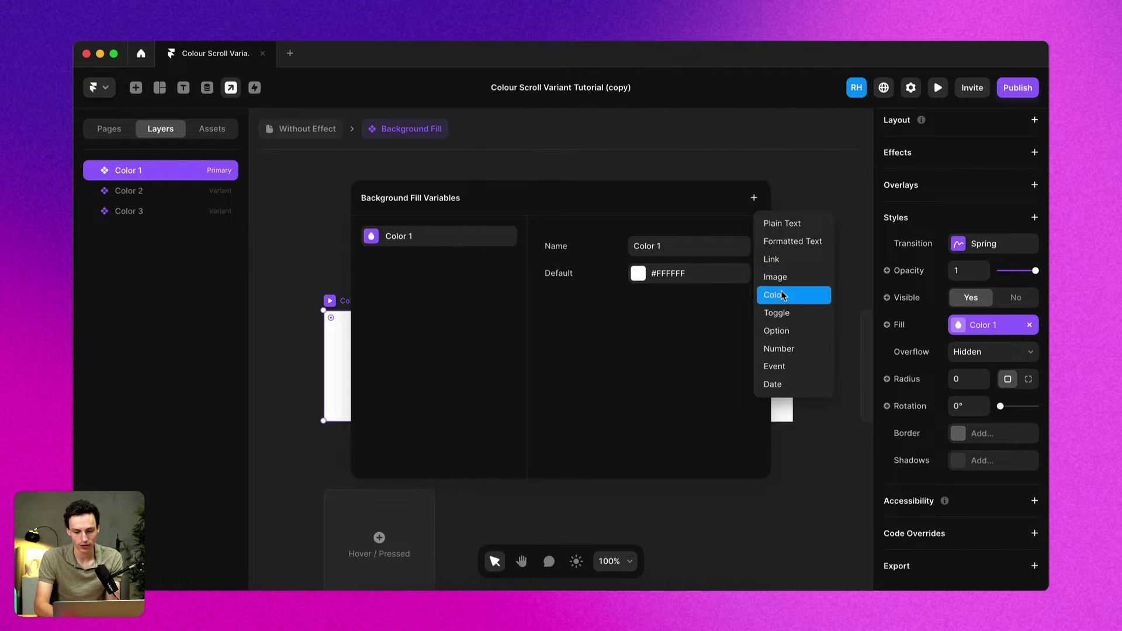
{"action": "left_click", "coordinate": [783, 293]}
{"action": "type", "text": "Color 2"}
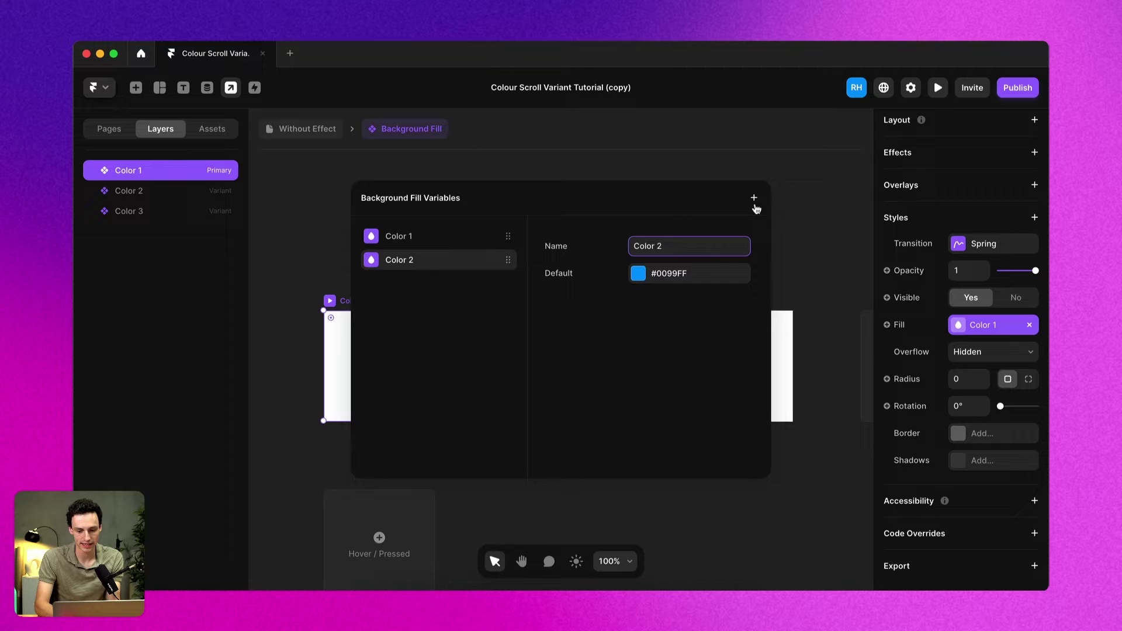
Add one more colour variable named Color 3 and close the variable list
{"action": "left_click", "coordinate": [755, 202]}
{"action": "left_click", "coordinate": [769, 298]}
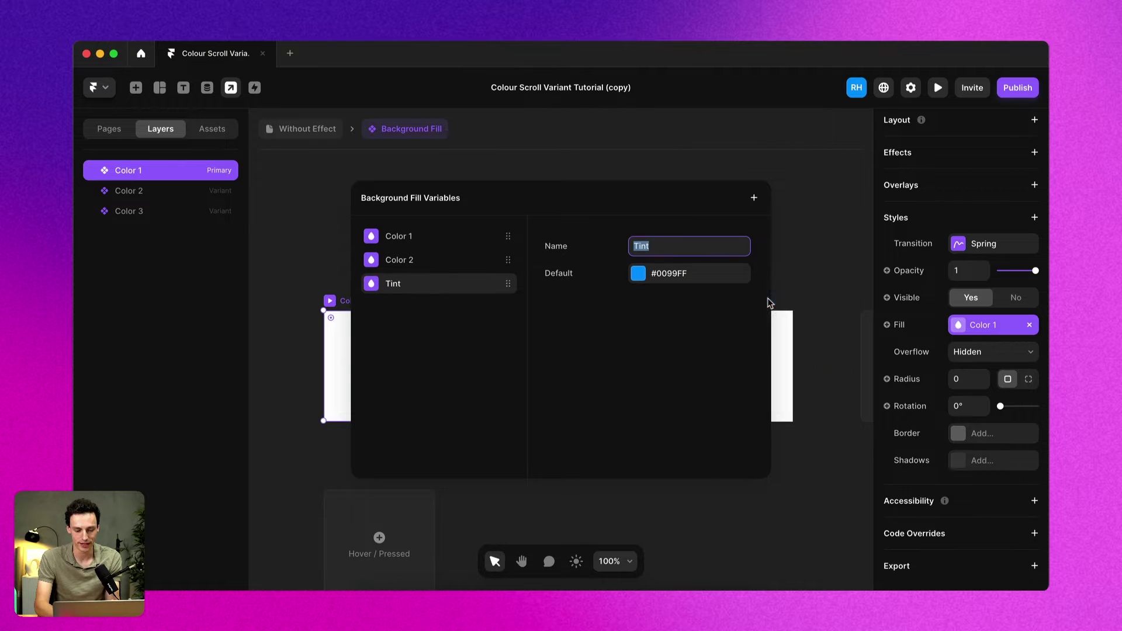
{"action": "type", "text": "Color 3"}
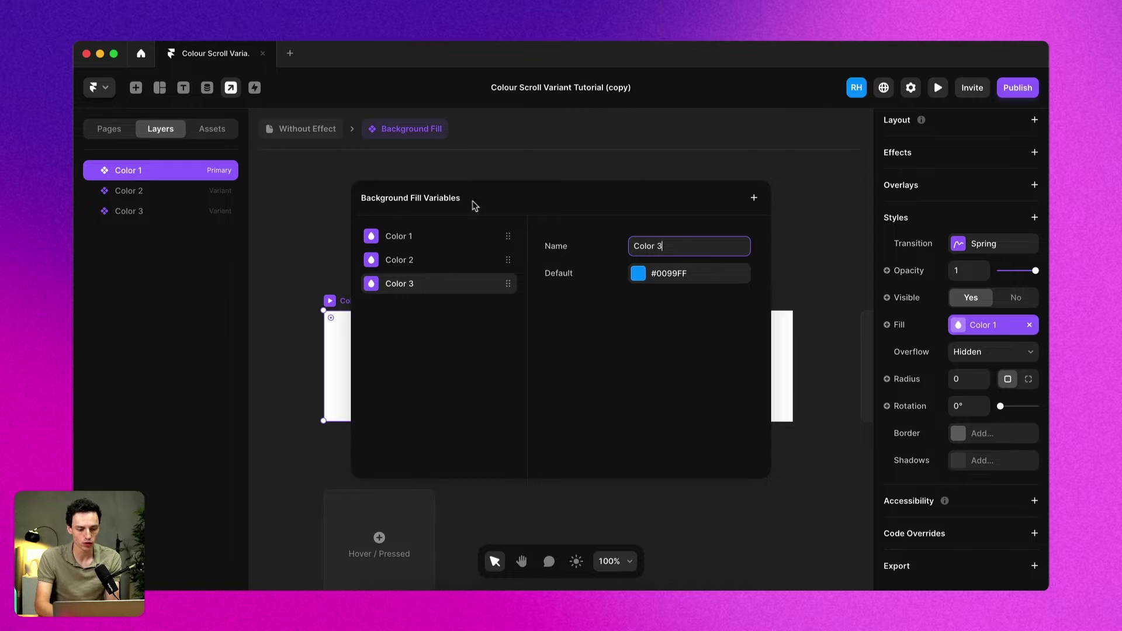
{"action": "left_click", "coordinate": [809, 205]}
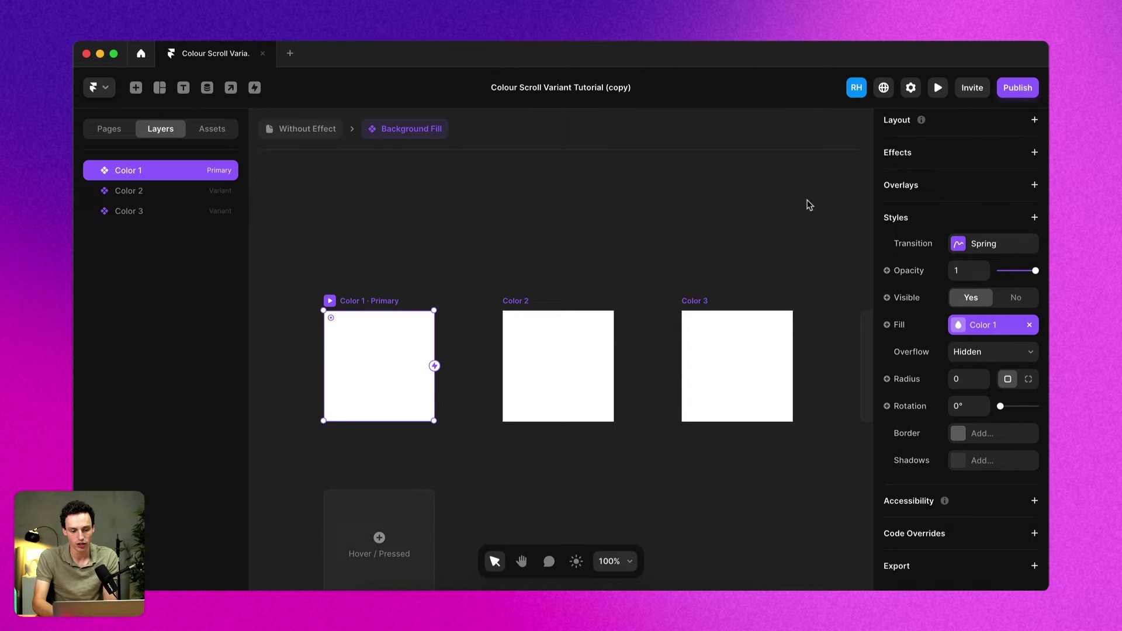
Go back to the page and reopen the Background Fill component for editing
{"action": "left_click", "coordinate": [315, 129]}
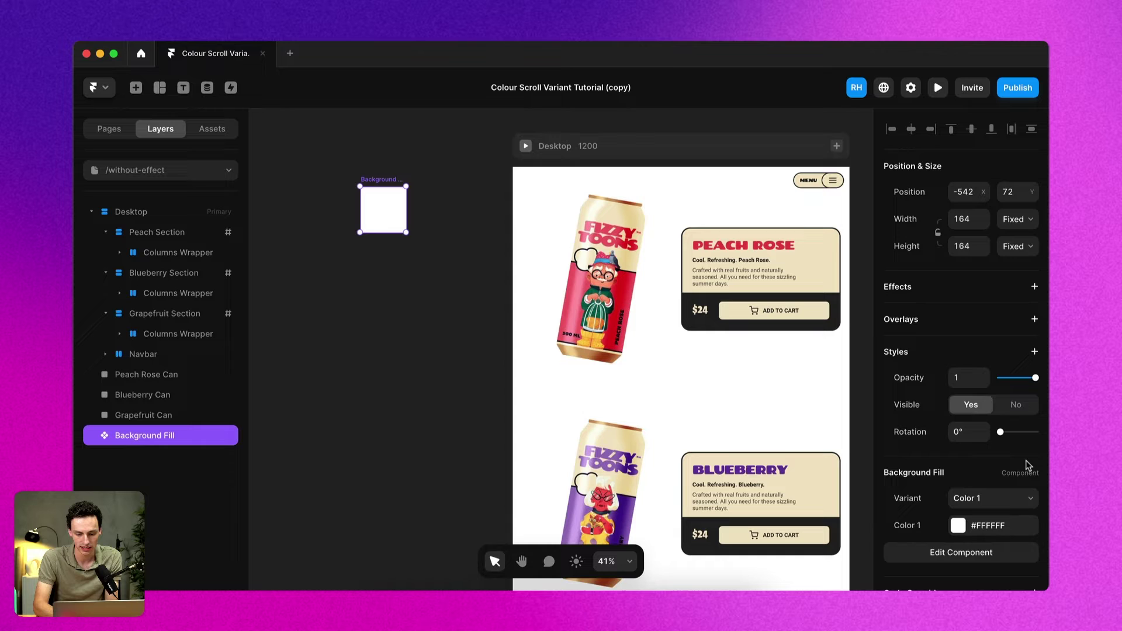
{"action": "scroll", "coordinate": [1007, 459], "scroll_direction": "down", "scroll_amount": 2}
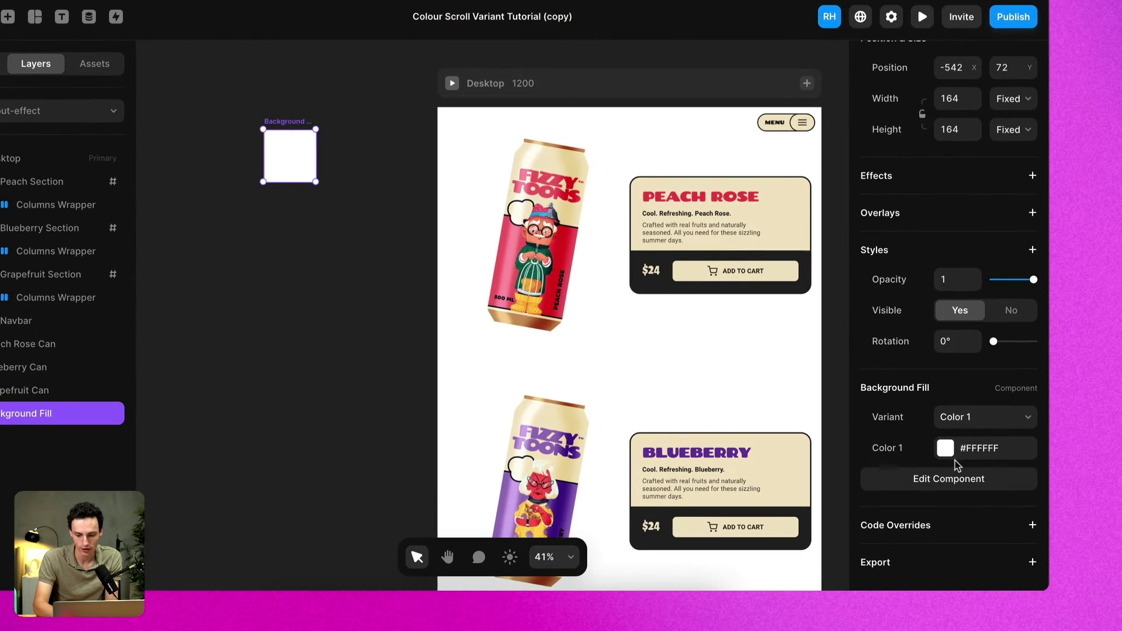
{"action": "left_click", "coordinate": [949, 480]}
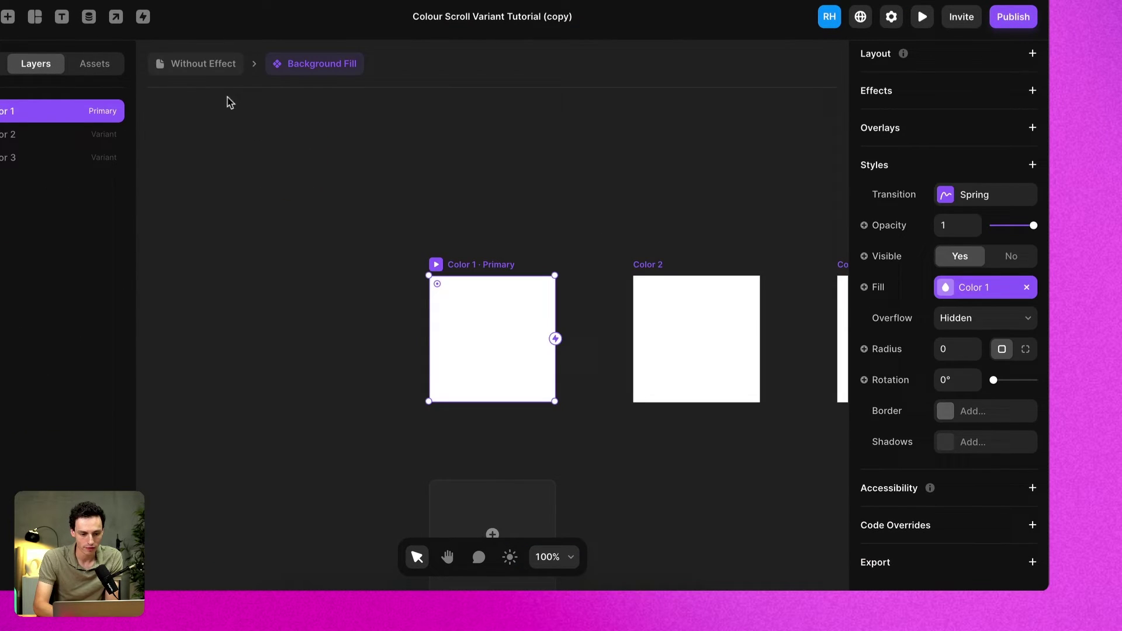
{"action": "left_click", "coordinate": [213, 64]}
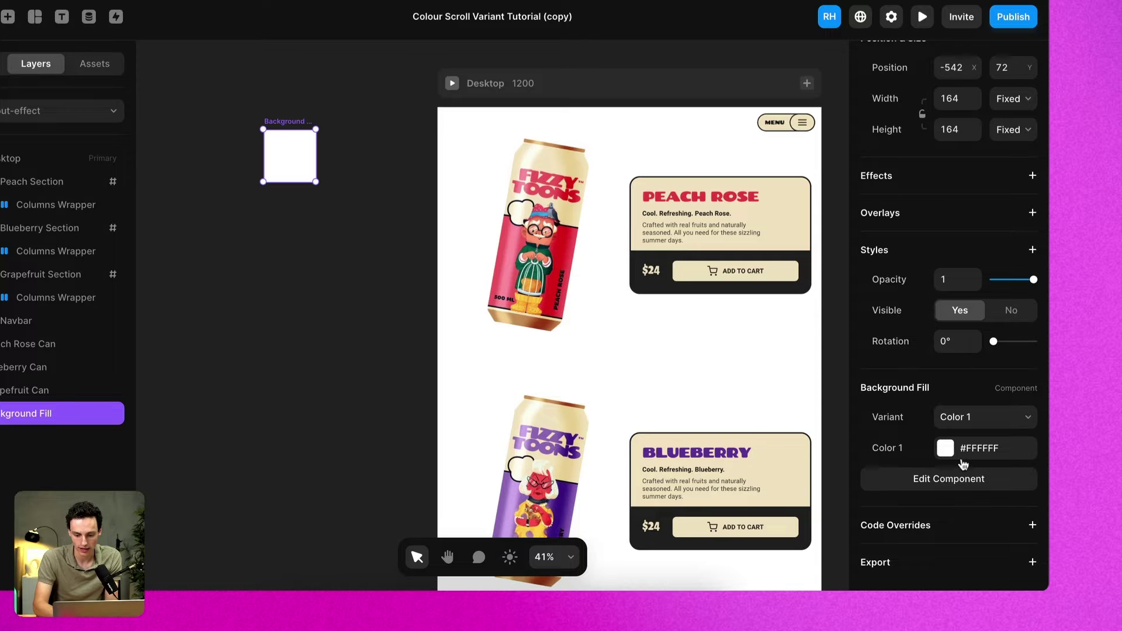
{"action": "left_click", "coordinate": [945, 483]}
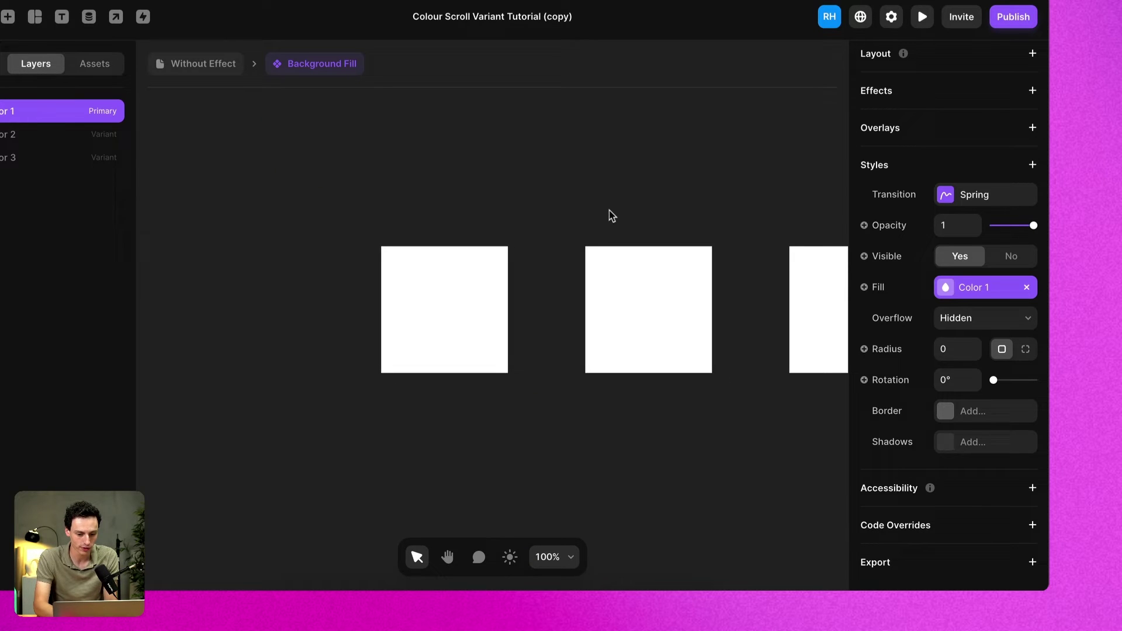
Bind the Color 2 variant's fill to the Color 2 variable
{"action": "left_click", "coordinate": [611, 240]}
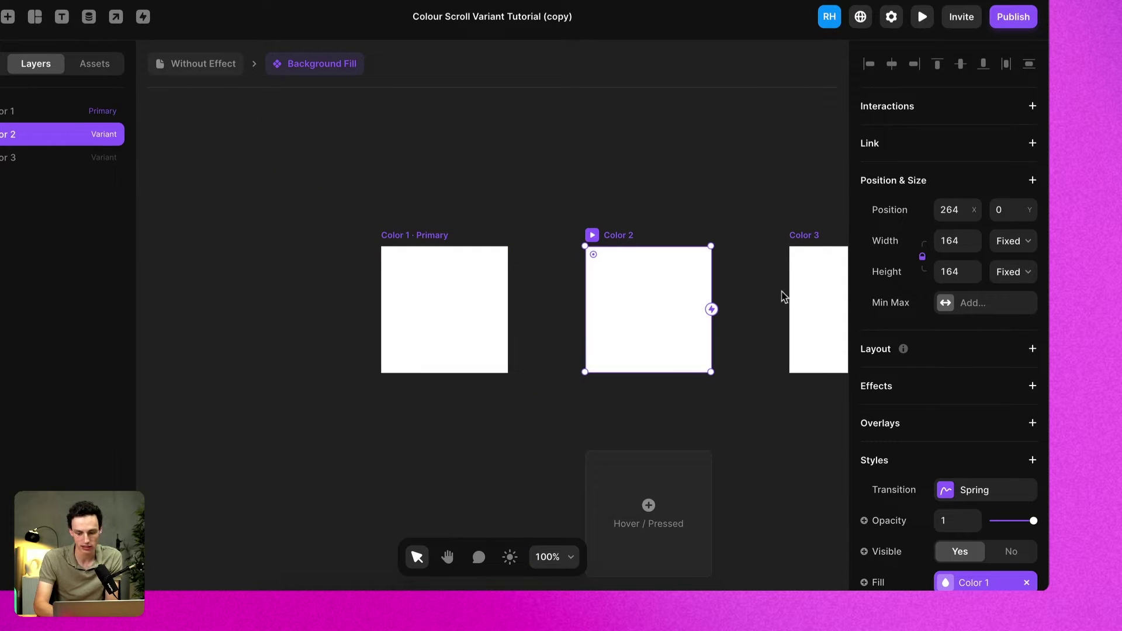
{"action": "scroll", "coordinate": [965, 420], "scroll_direction": "down", "scroll_amount": 5}
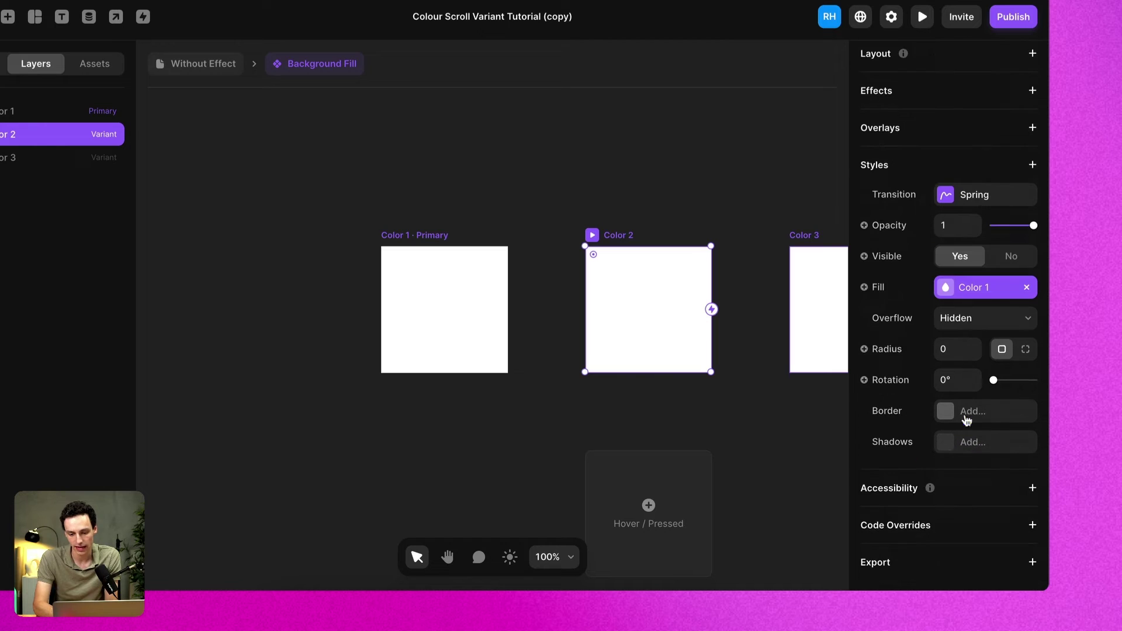
{"action": "left_click", "coordinate": [959, 289]}
{"action": "left_click", "coordinate": [864, 256]}
{"action": "left_click", "coordinate": [865, 287]}
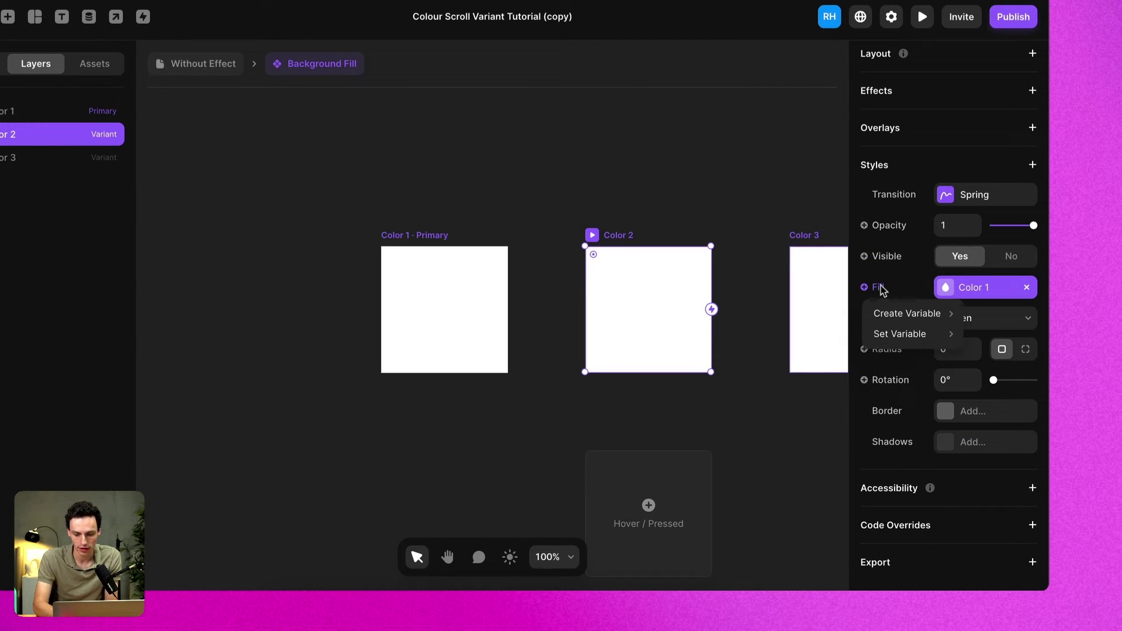
{"action": "mouse_move", "coordinate": [905, 338]}
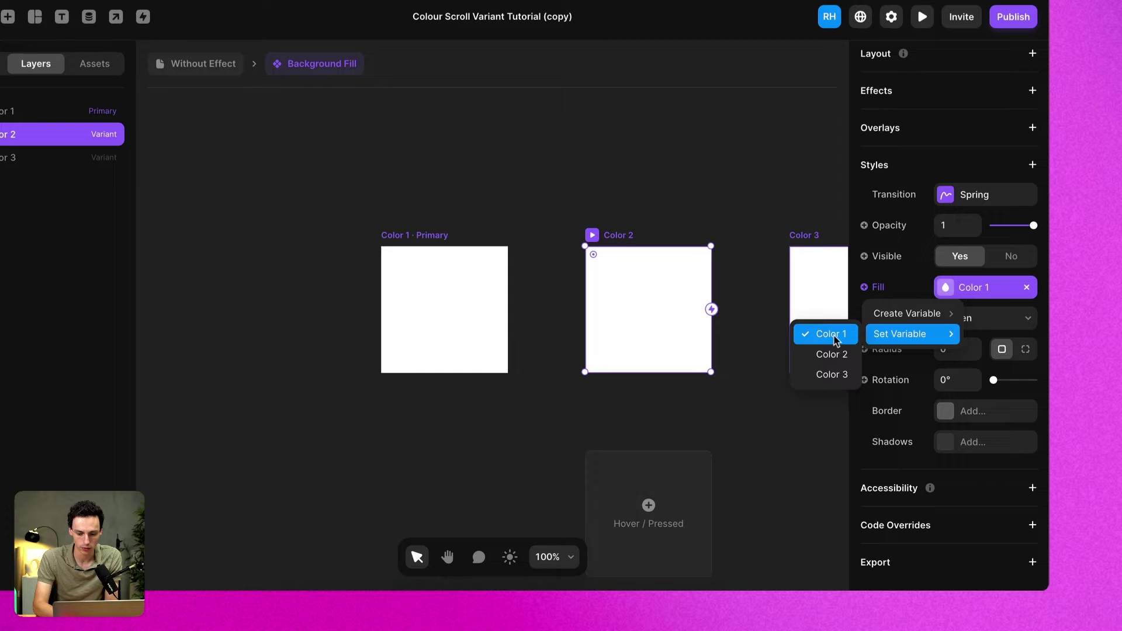
{"action": "left_click", "coordinate": [831, 354]}
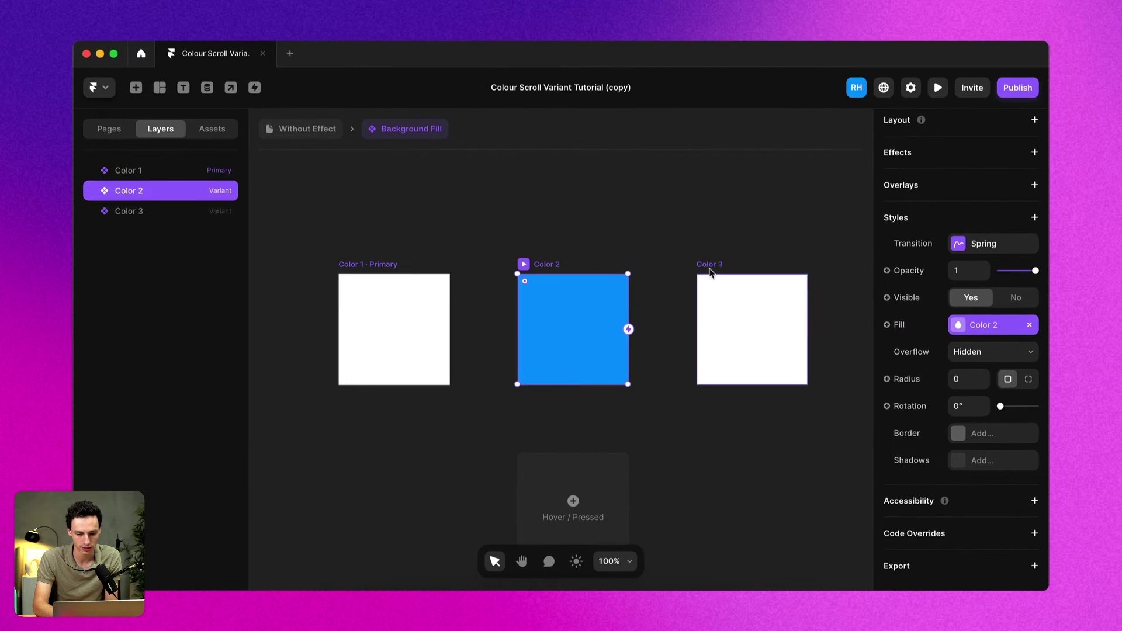
Bind the Color 3 variant's fill to the Color 3 variable and return to the page
{"action": "left_click", "coordinate": [727, 276]}
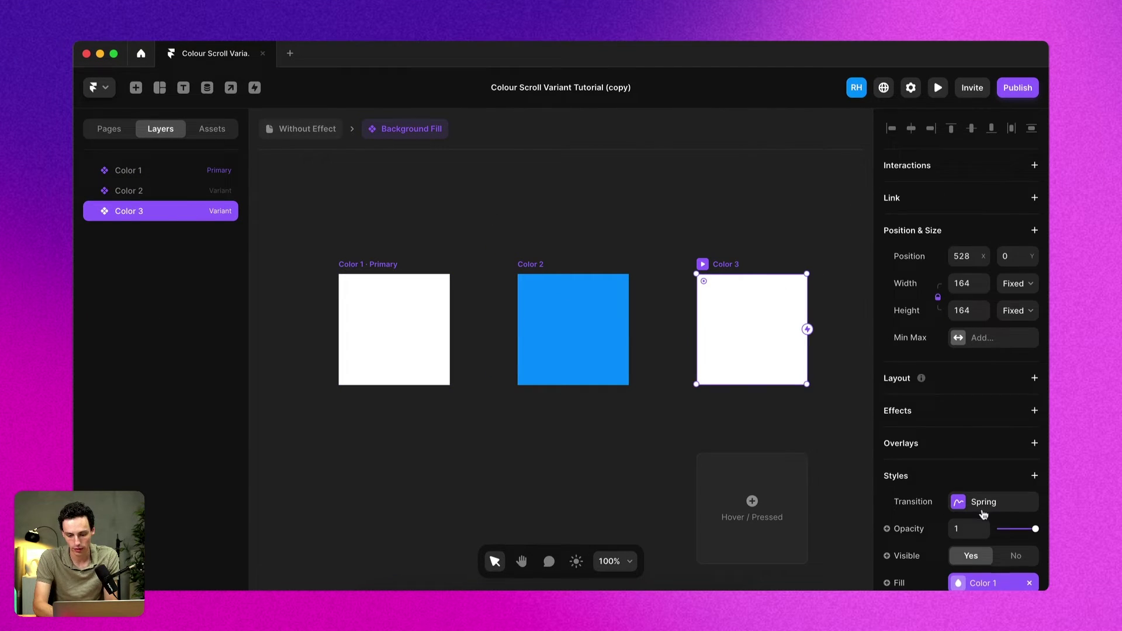
{"action": "scroll", "coordinate": [993, 468], "scroll_direction": "down", "scroll_amount": 5}
{"action": "left_click", "coordinate": [887, 450]}
{"action": "mouse_move", "coordinate": [922, 490]}
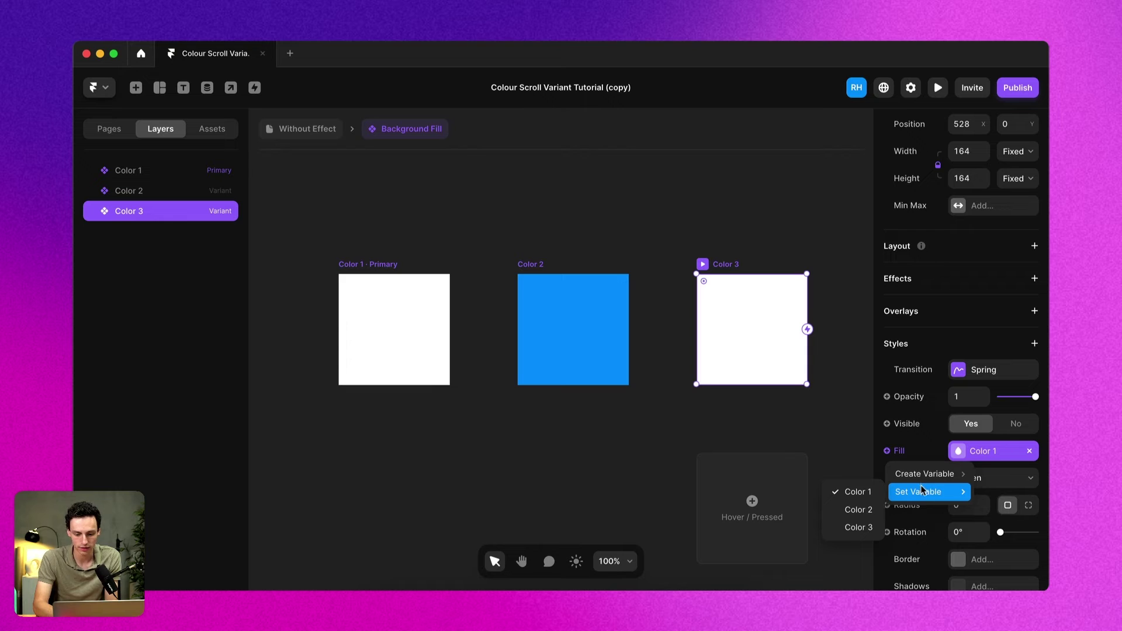
{"action": "left_click", "coordinate": [854, 528]}
{"action": "left_click", "coordinate": [322, 135]}
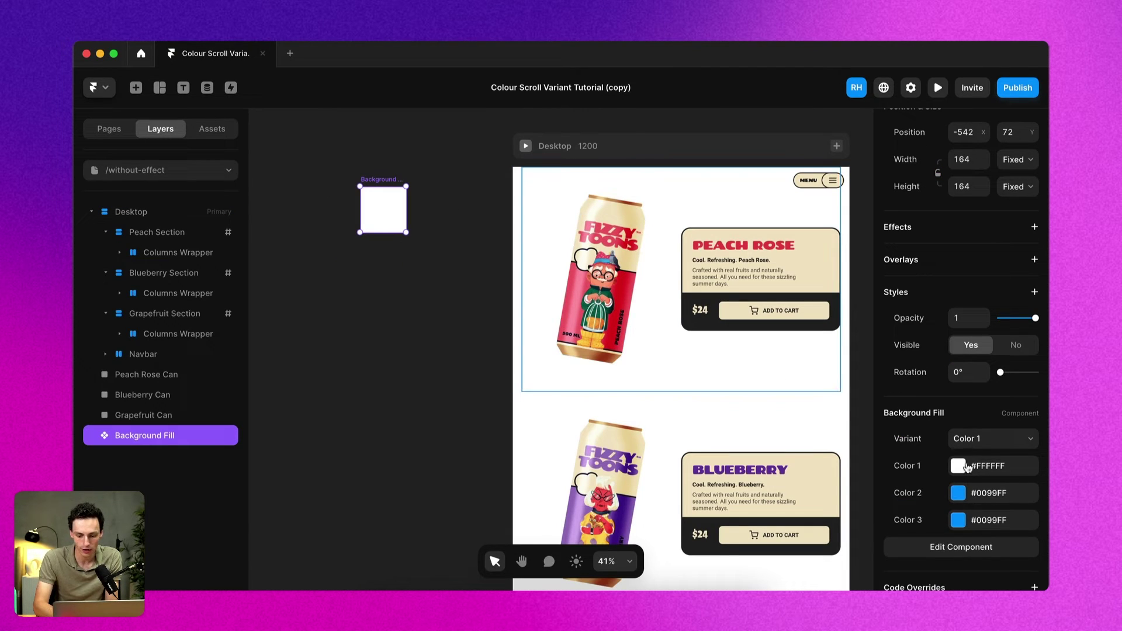
Assign Peach Rose to Color 1, Blueberry to Color 2 and Grapefruit to Color 3, then deselect
{"action": "scroll", "coordinate": [970, 450], "scroll_direction": "down", "scroll_amount": 2}
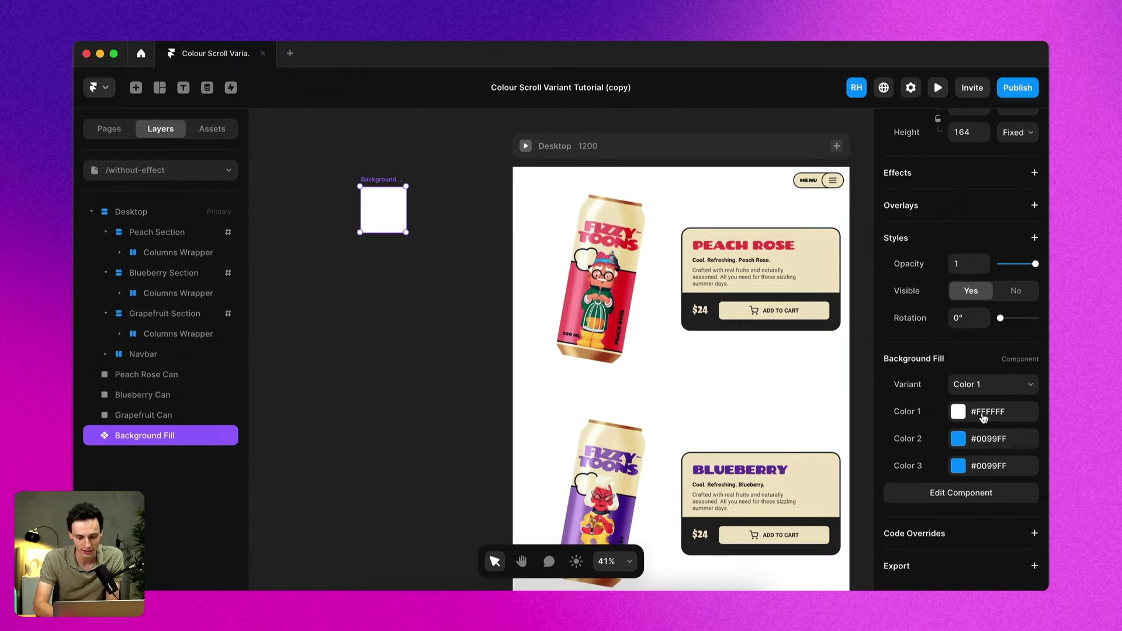
{"action": "left_click", "coordinate": [959, 413]}
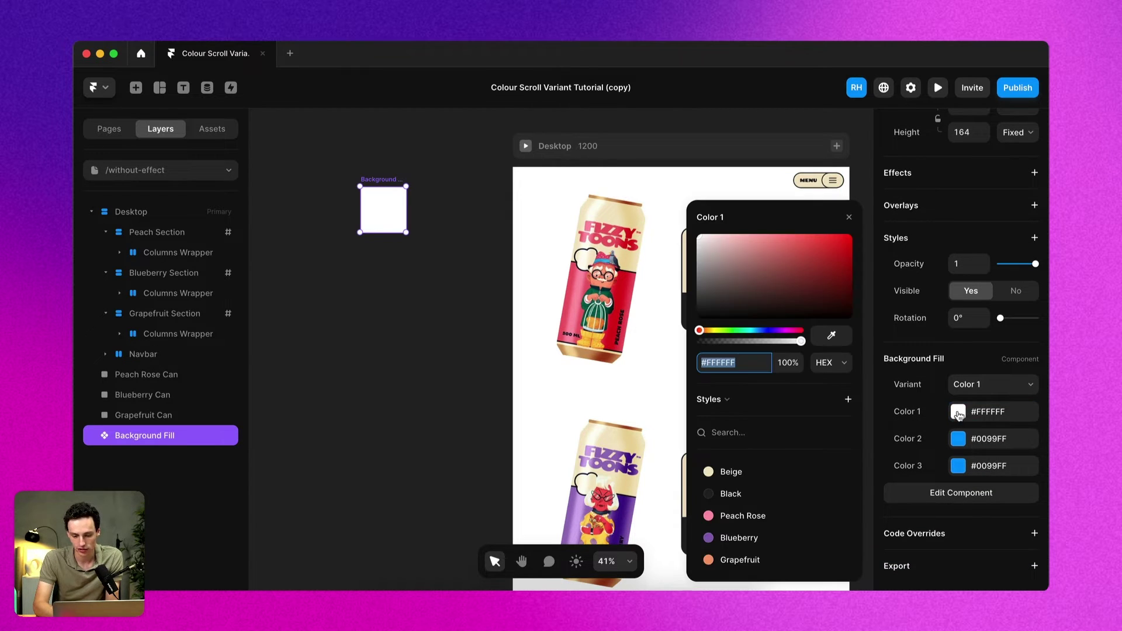
{"action": "left_click", "coordinate": [735, 514]}
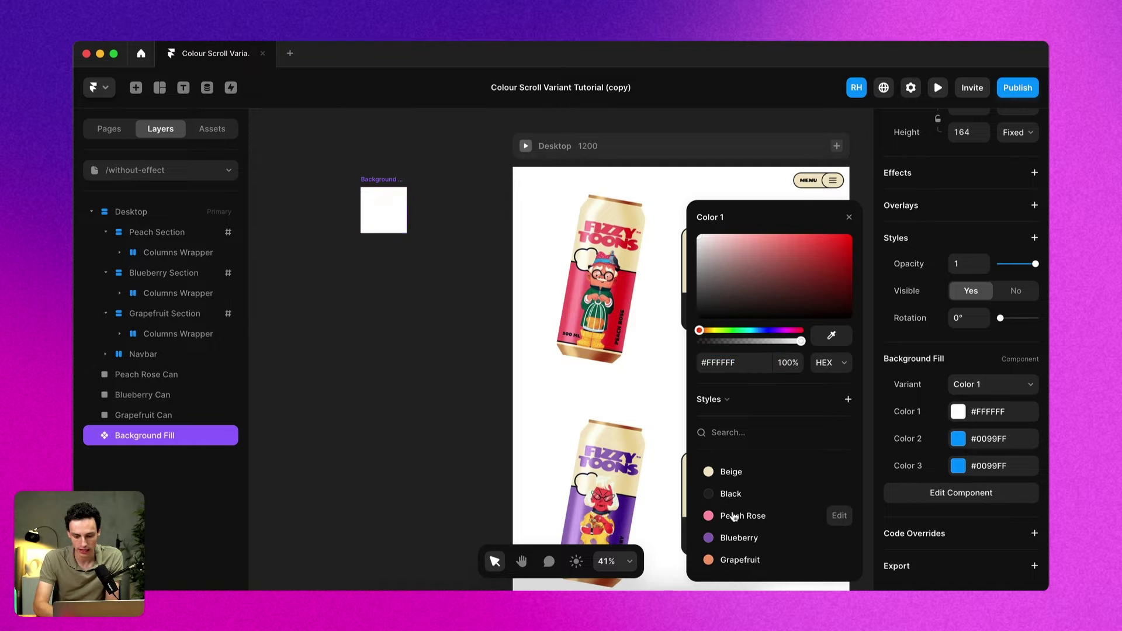
{"action": "left_click", "coordinate": [957, 443]}
{"action": "left_click", "coordinate": [753, 539]}
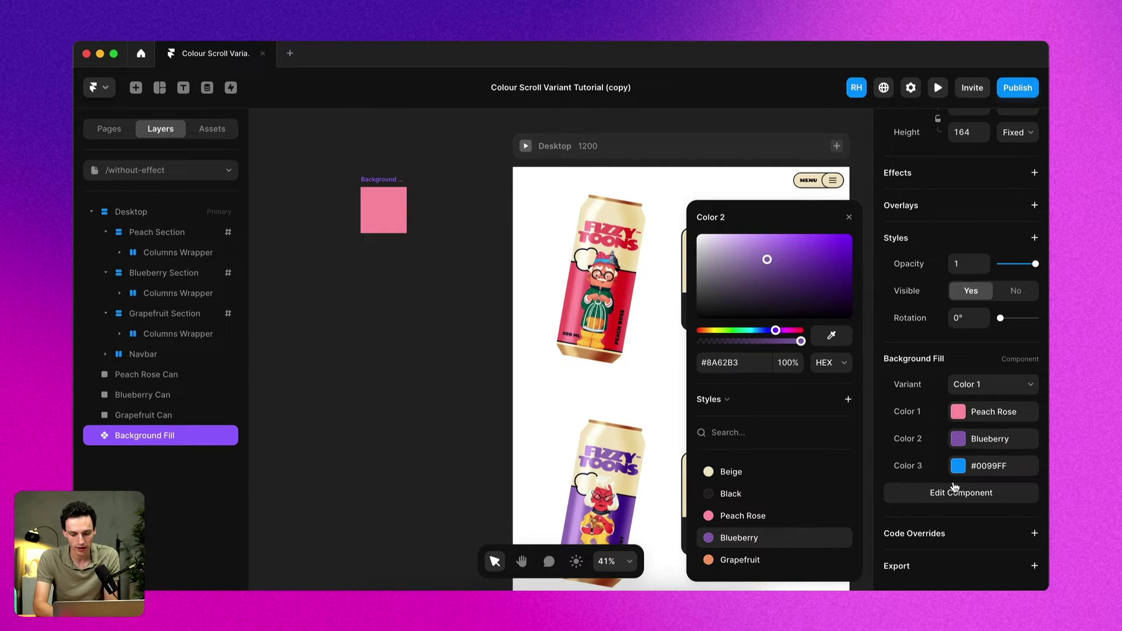
{"action": "left_click", "coordinate": [965, 466]}
{"action": "left_click", "coordinate": [753, 562]}
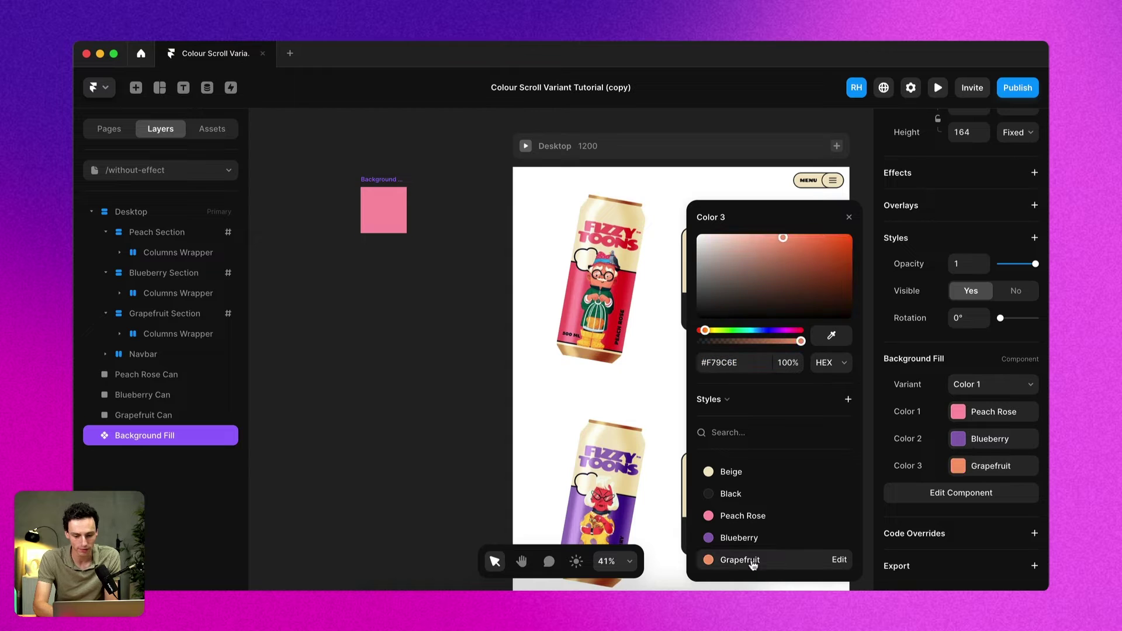
{"action": "left_click", "coordinate": [474, 387]}
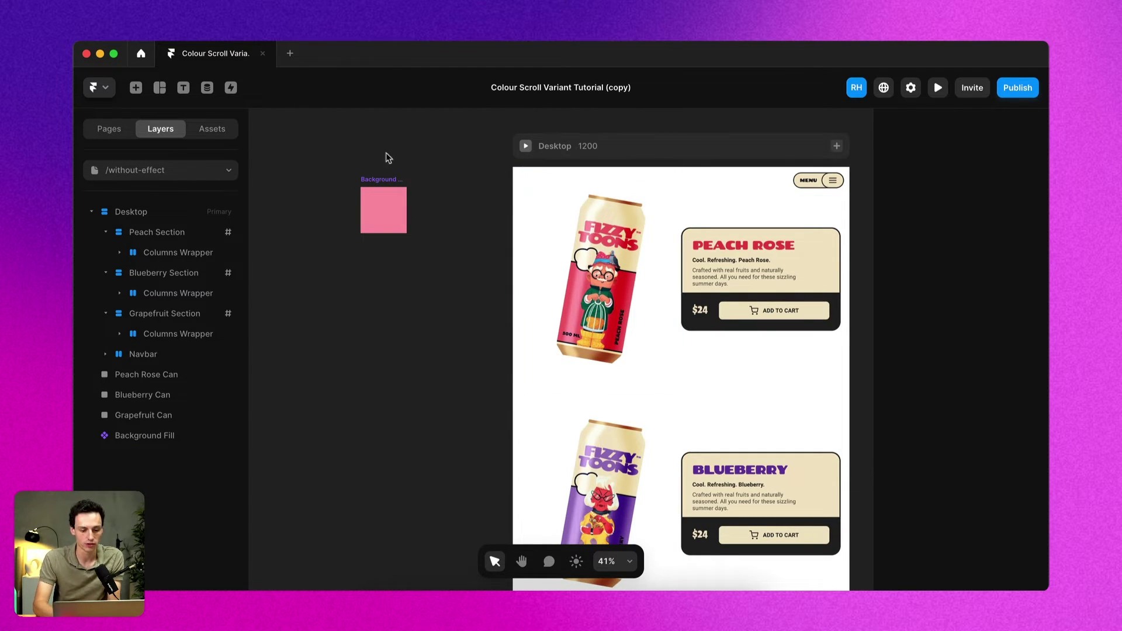
Move Background Fill into the top of the Desktop frame and set its position to Fixed
{"action": "left_click", "coordinate": [382, 201]}
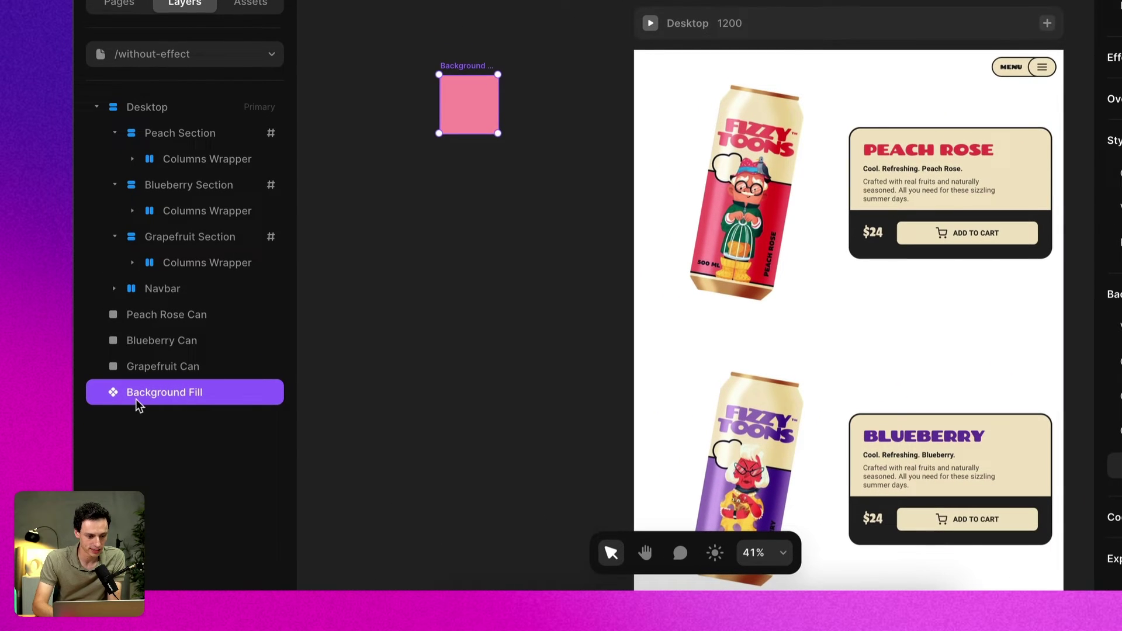
{"action": "left_click_drag", "start_coordinate": [146, 402], "coordinate": [188, 121]}
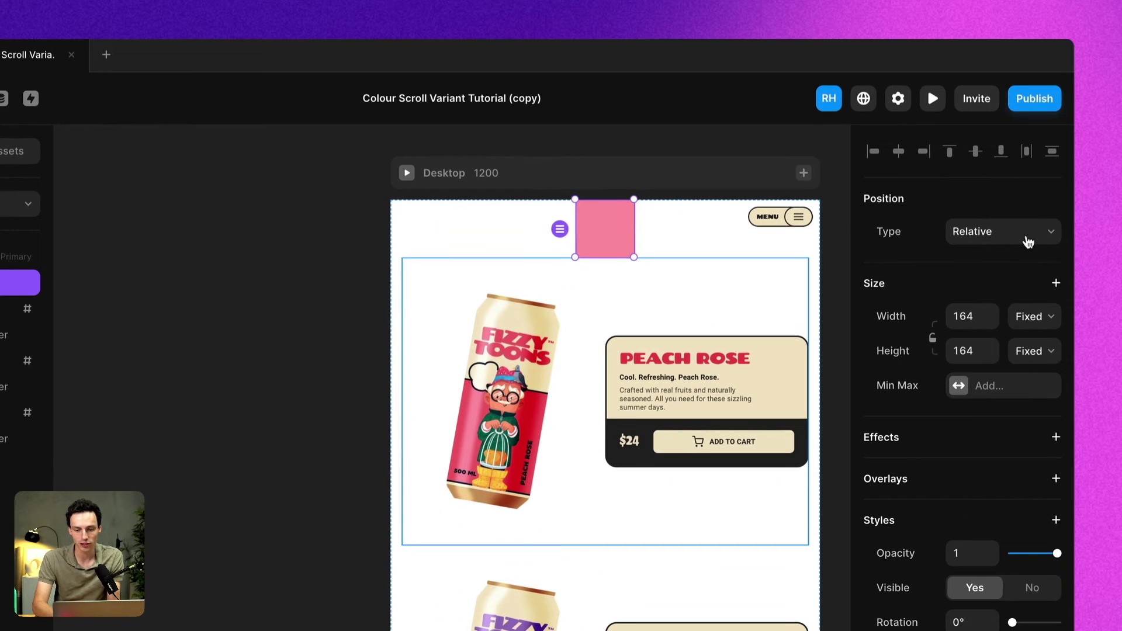
{"action": "left_click", "coordinate": [1027, 237]}
{"action": "left_click", "coordinate": [1012, 250]}
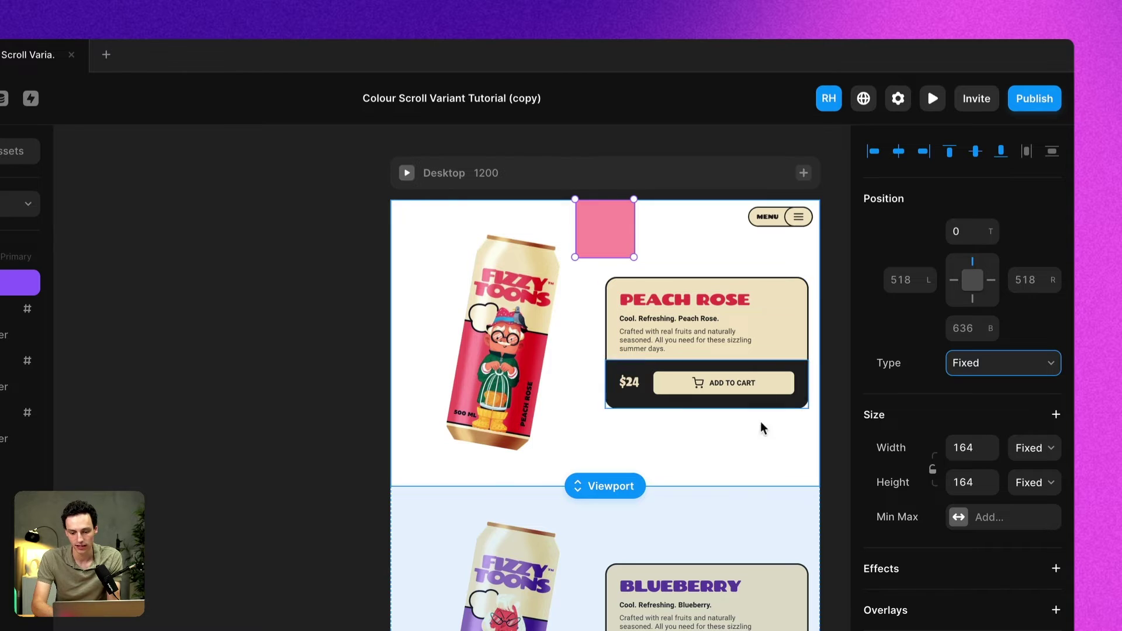
Size the background to 100% width and a viewport height of 100vh
{"action": "left_click", "coordinate": [968, 448]}
{"action": "type", "text": "100%"}
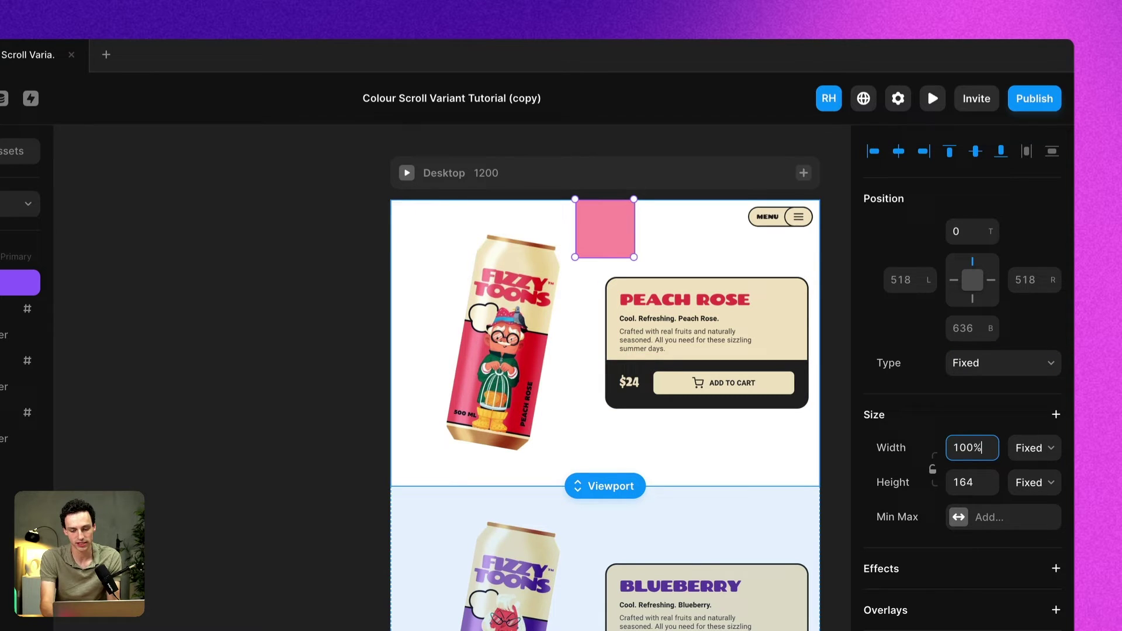
{"action": "key", "text": "Return"}
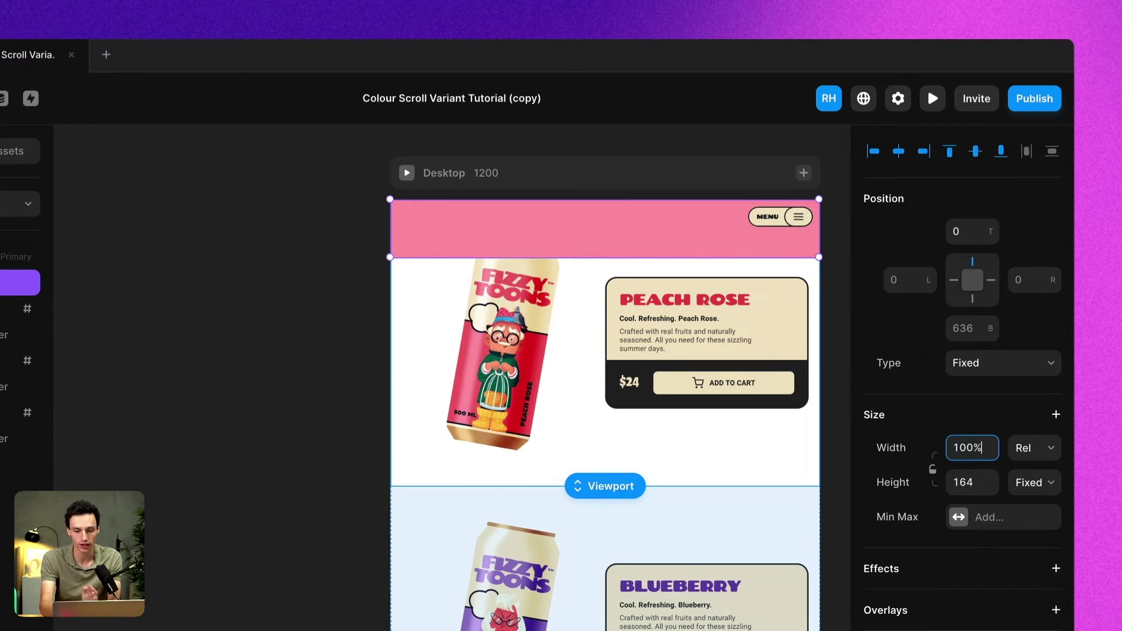
{"action": "left_click", "coordinate": [1039, 489]}
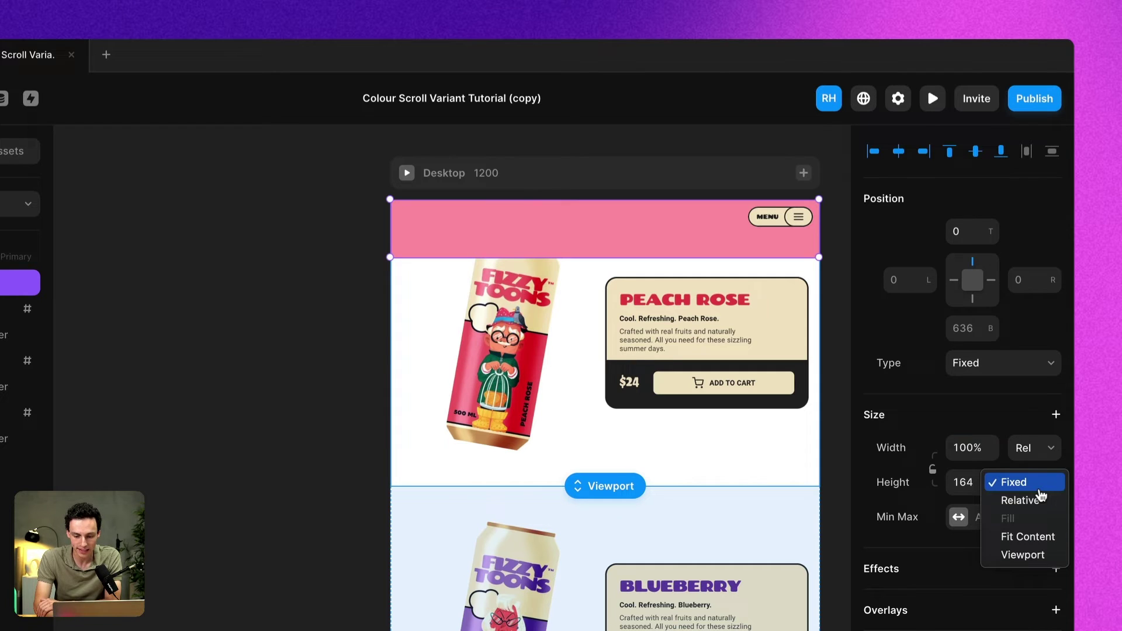
{"action": "left_click", "coordinate": [1043, 555]}
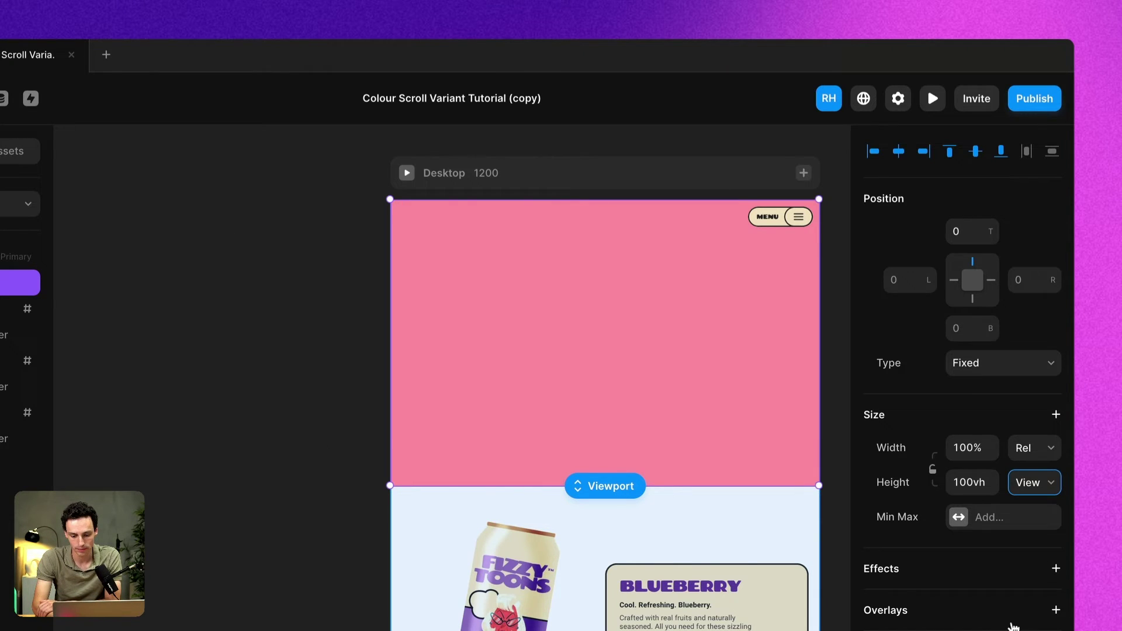
{"action": "scroll", "coordinate": [963, 409], "scroll_direction": "down", "scroll_amount": 10}
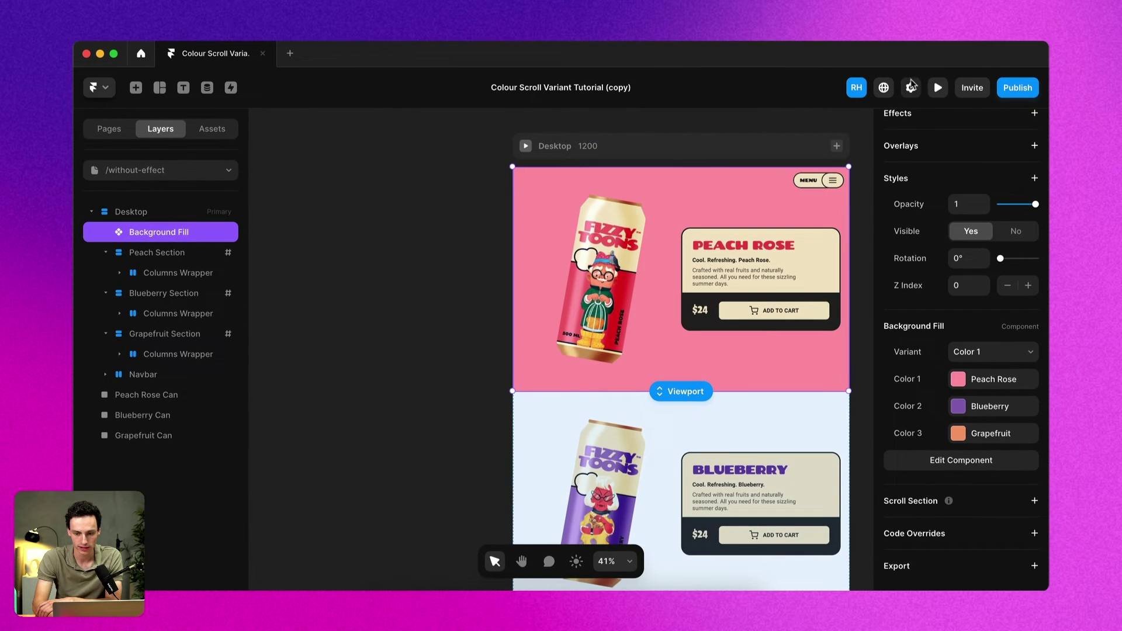
{"action": "left_click", "coordinate": [933, 98]}
{"action": "scroll", "coordinate": [738, 309], "scroll_direction": "down", "scroll_amount": 5}
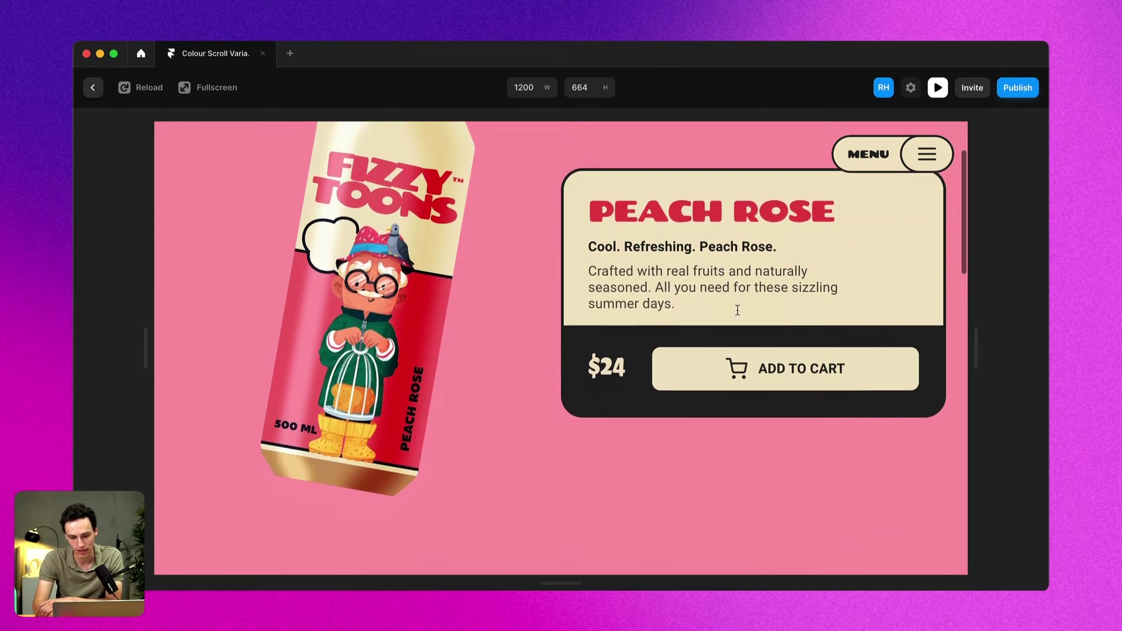
{"action": "scroll", "coordinate": [738, 310], "scroll_direction": "down", "scroll_amount": 10}
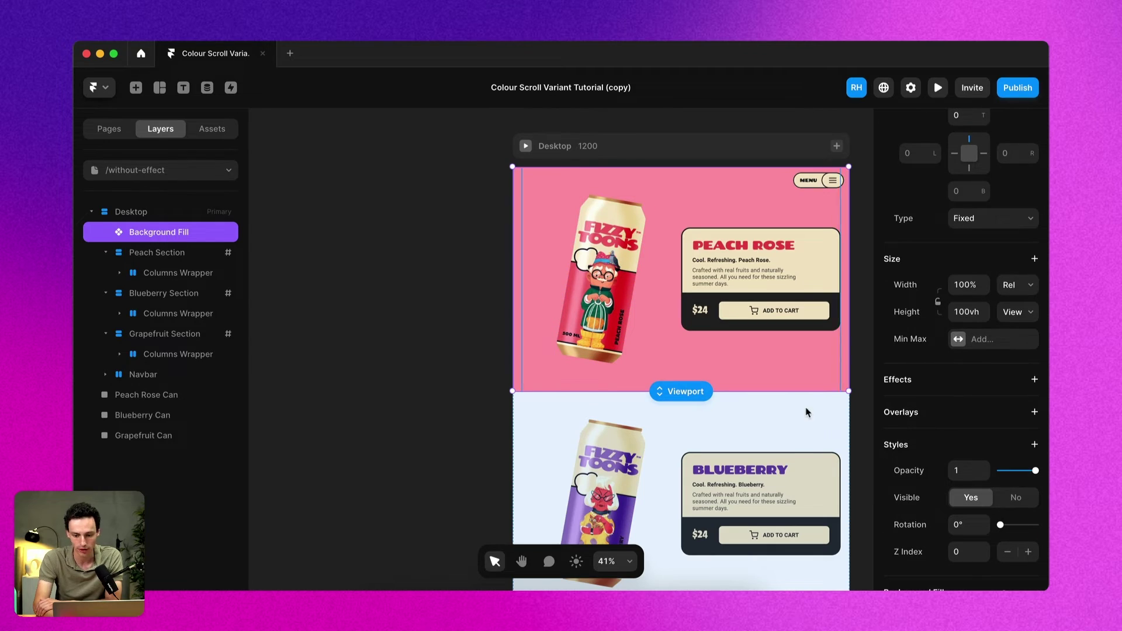
Add a Scroll Variant effect triggered by Section in View, mapping #peach to Color 1
{"action": "left_click", "coordinate": [1034, 381]}
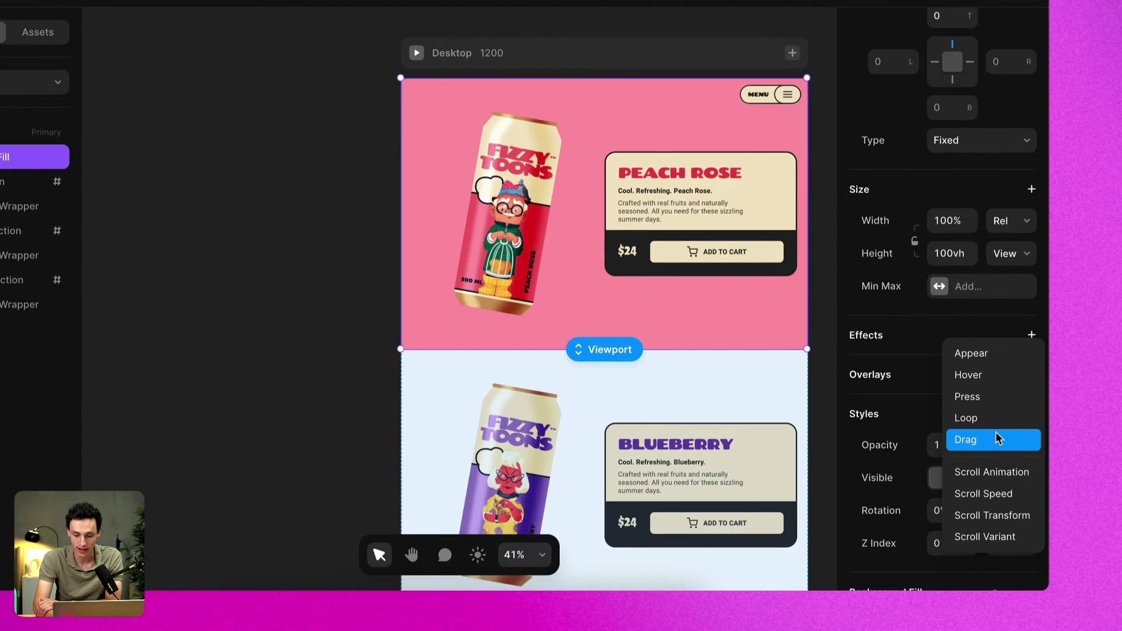
{"action": "left_click", "coordinate": [1009, 536]}
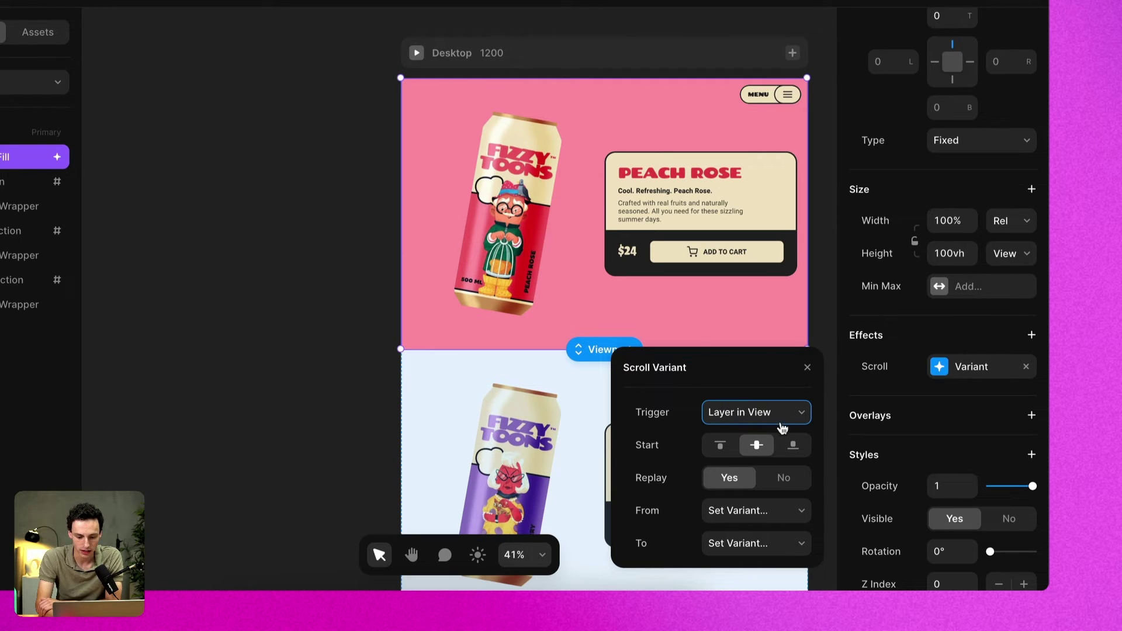
{"action": "left_click", "coordinate": [761, 423]}
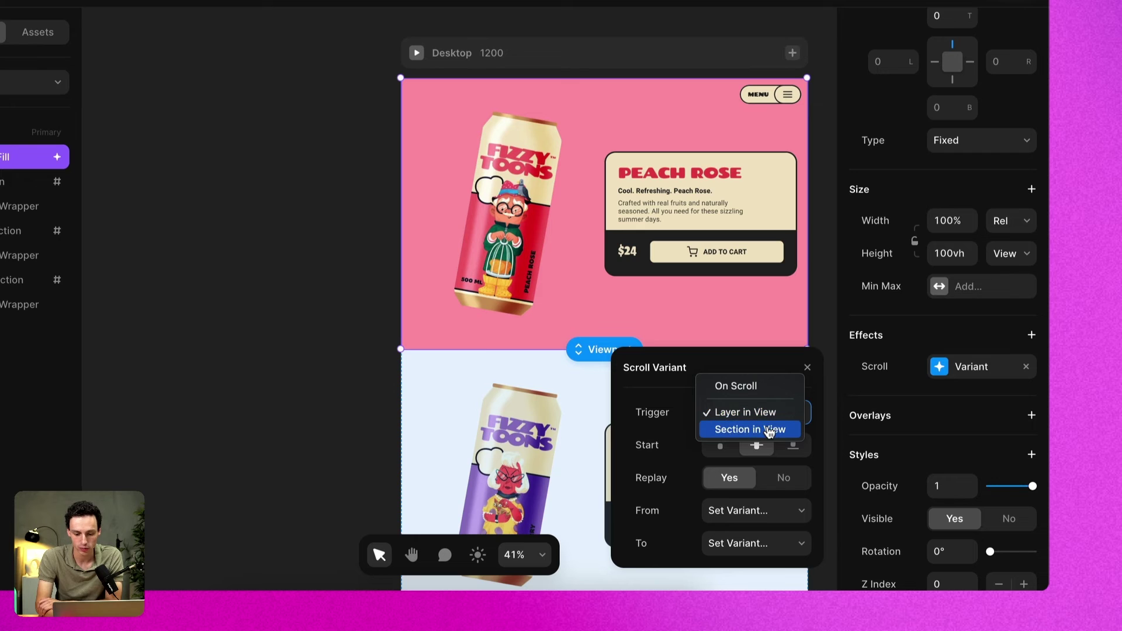
{"action": "left_click", "coordinate": [758, 430]}
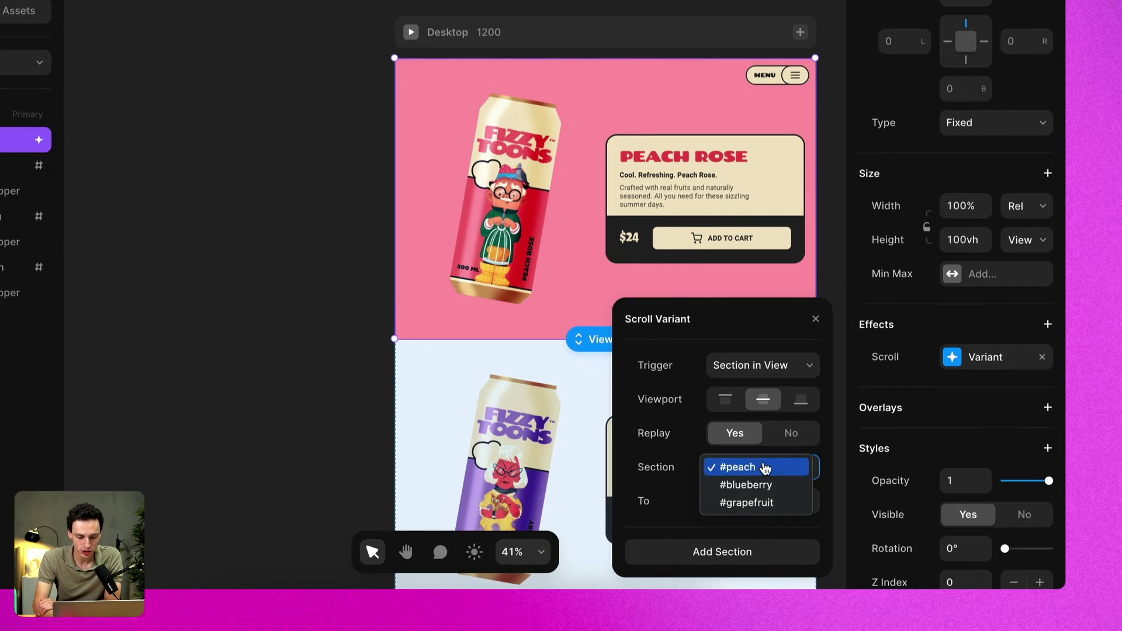
{"action": "left_click", "coordinate": [765, 501]}
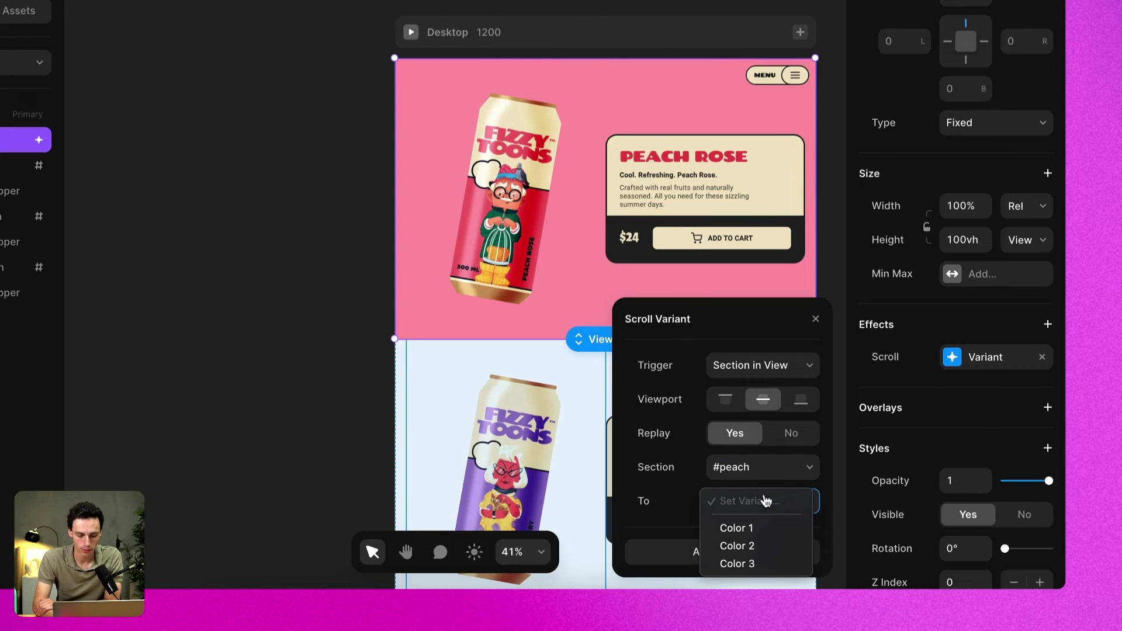
{"action": "left_click", "coordinate": [758, 528]}
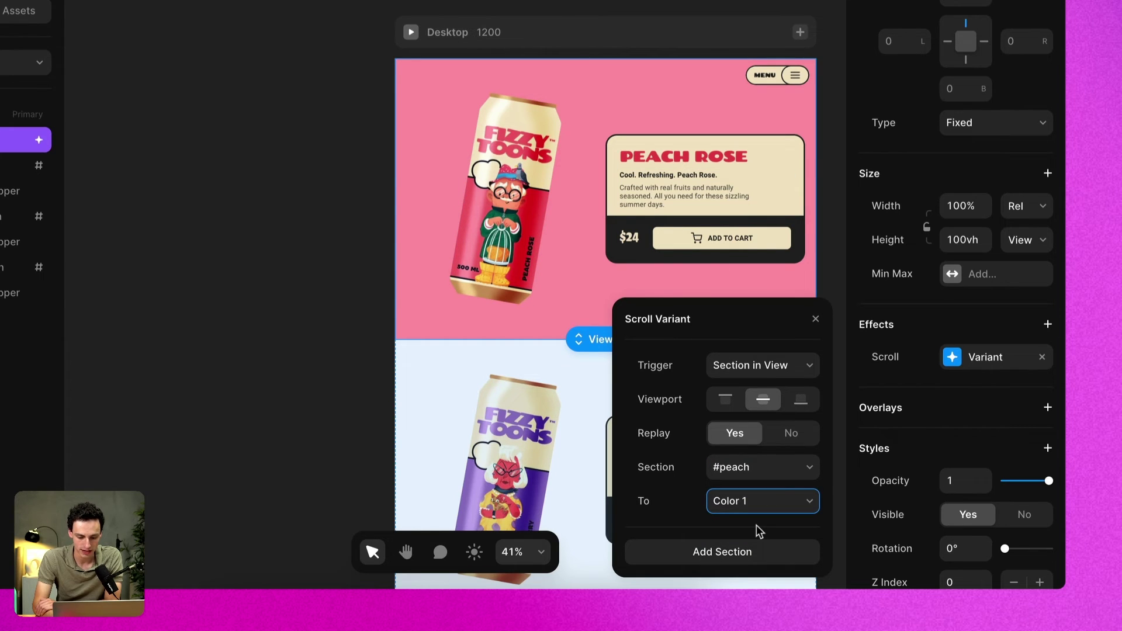
Add section rules mapping #blueberry to Color 2 and #grapefruit to Color 3
{"action": "left_click", "coordinate": [723, 552]}
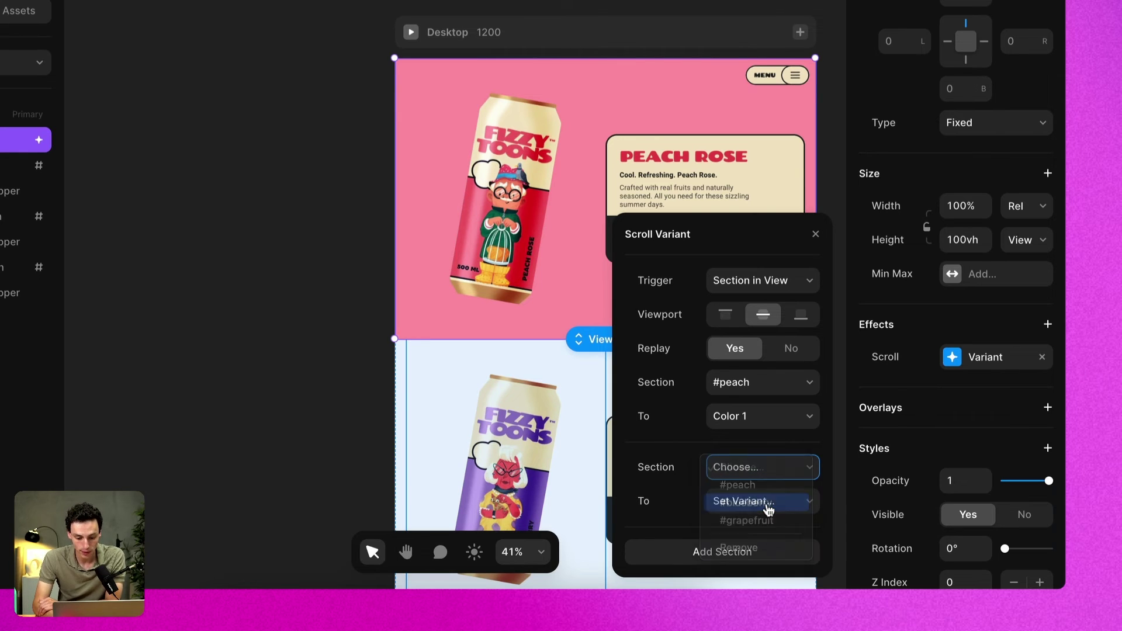
{"action": "left_click", "coordinate": [763, 502]}
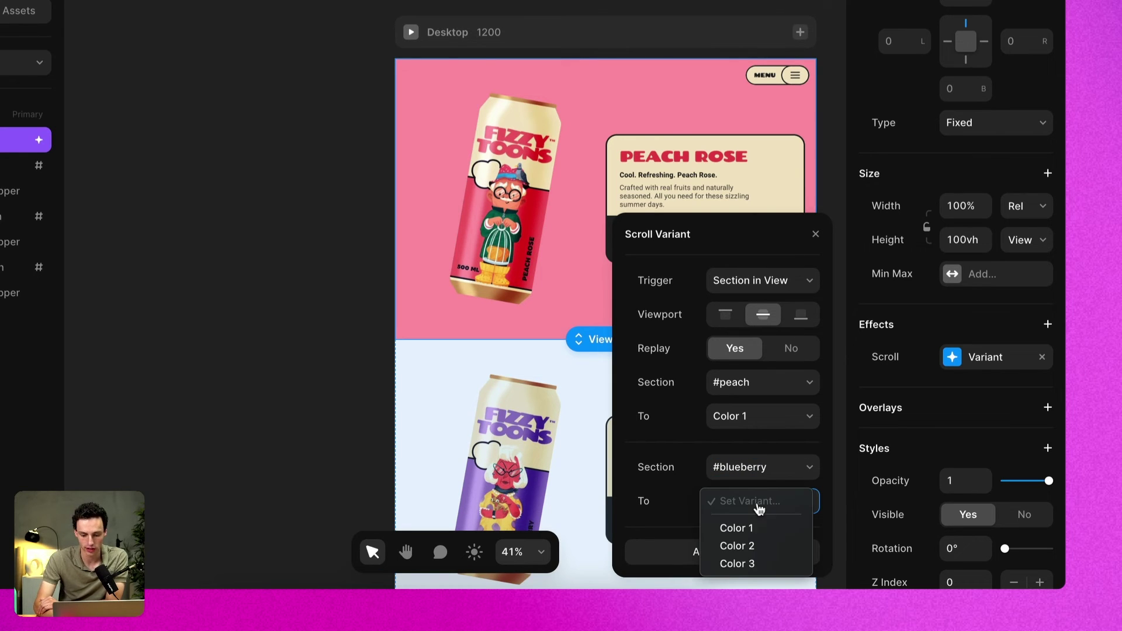
{"action": "left_click", "coordinate": [751, 546]}
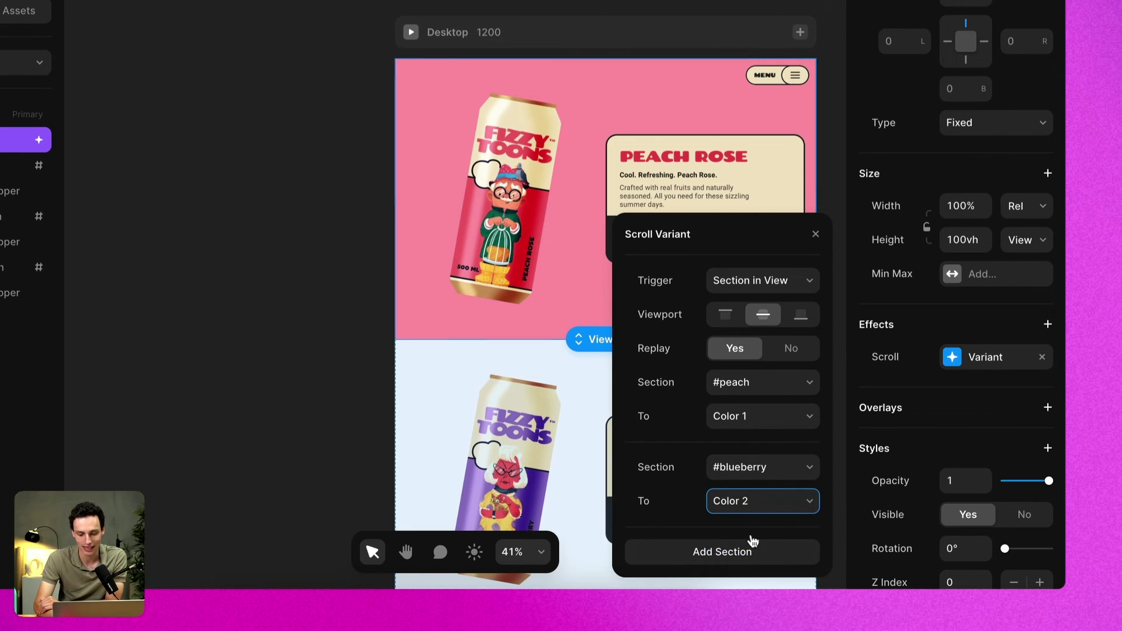
{"action": "left_click", "coordinate": [723, 552]}
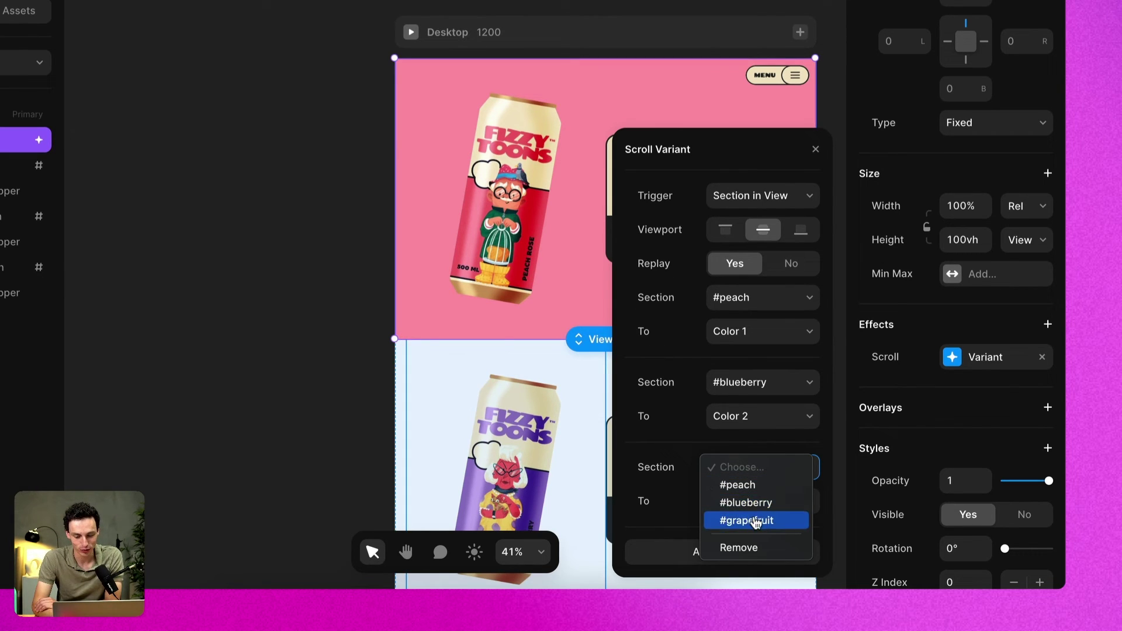
{"action": "left_click", "coordinate": [756, 520]}
{"action": "left_click", "coordinate": [761, 501]}
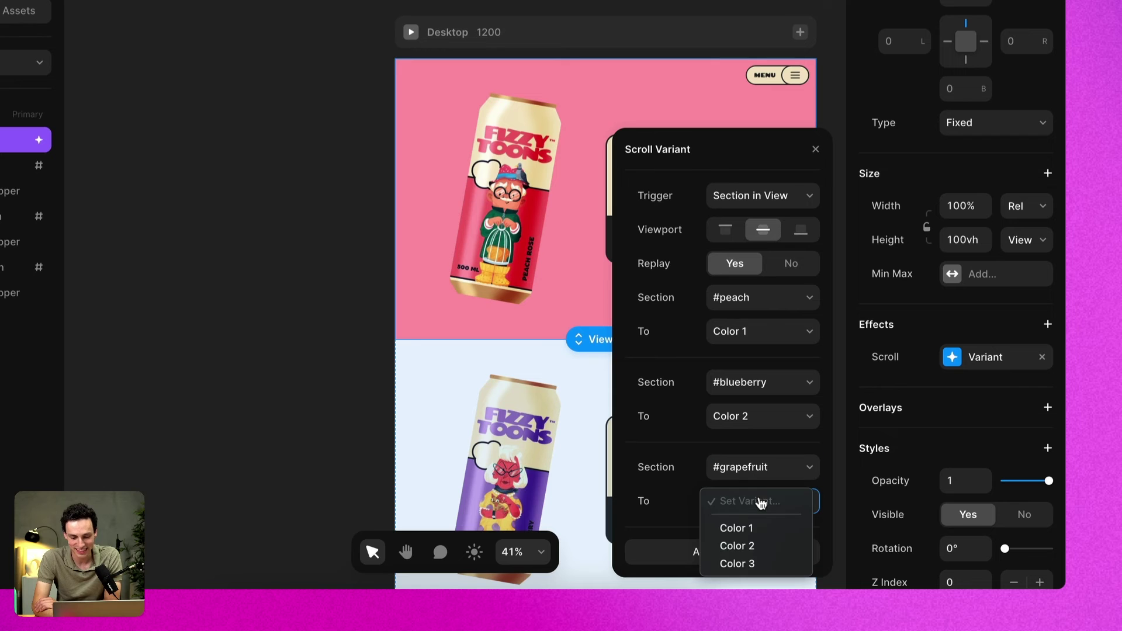
{"action": "left_click", "coordinate": [786, 564]}
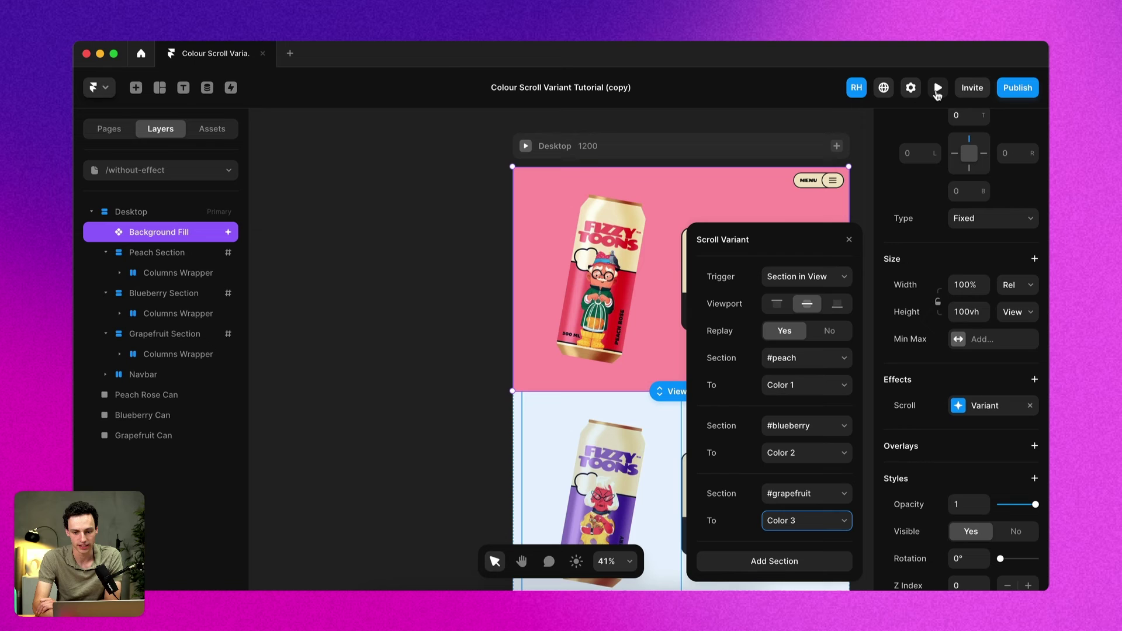
{"action": "left_click", "coordinate": [938, 89]}
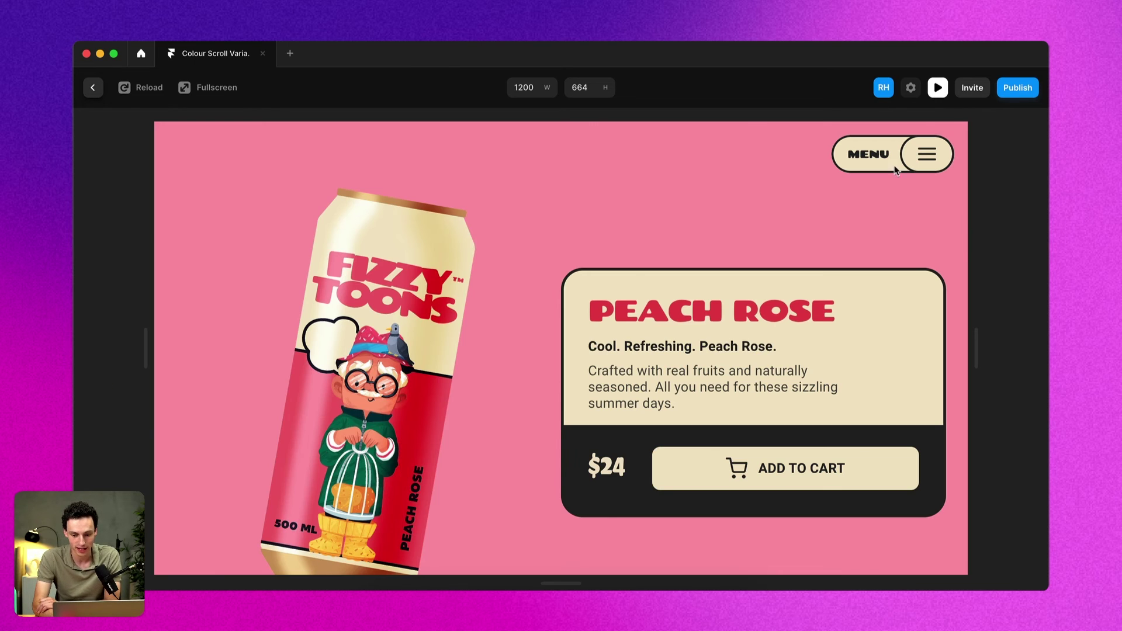
{"action": "scroll", "coordinate": [736, 350], "scroll_direction": "down", "scroll_amount": 10}
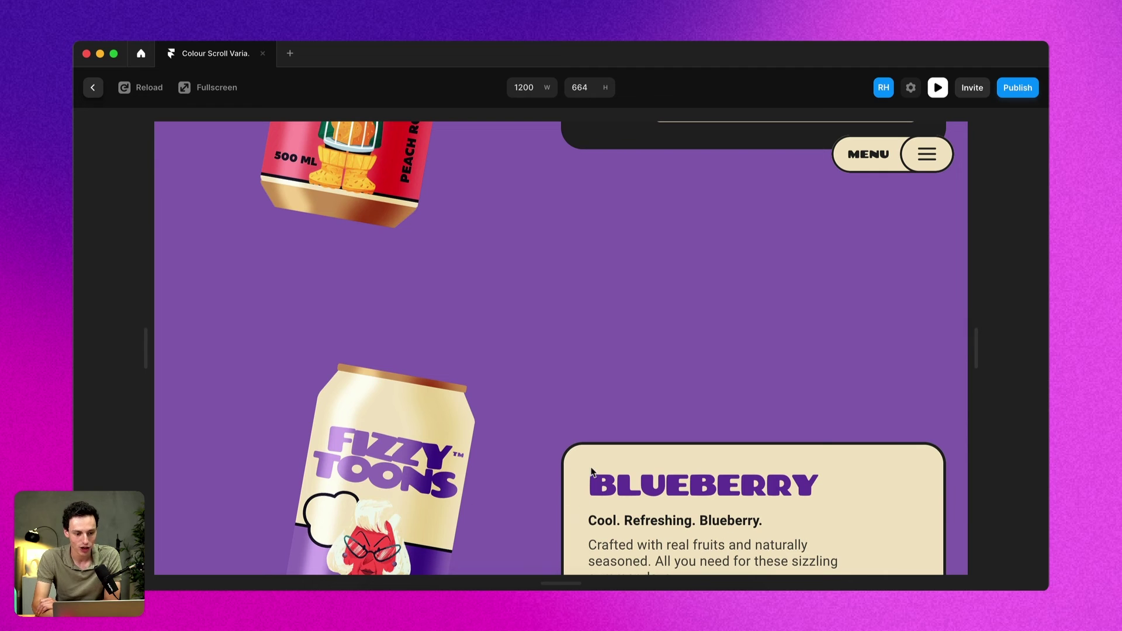
{"action": "scroll", "coordinate": [592, 472], "scroll_direction": "down", "scroll_amount": 3}
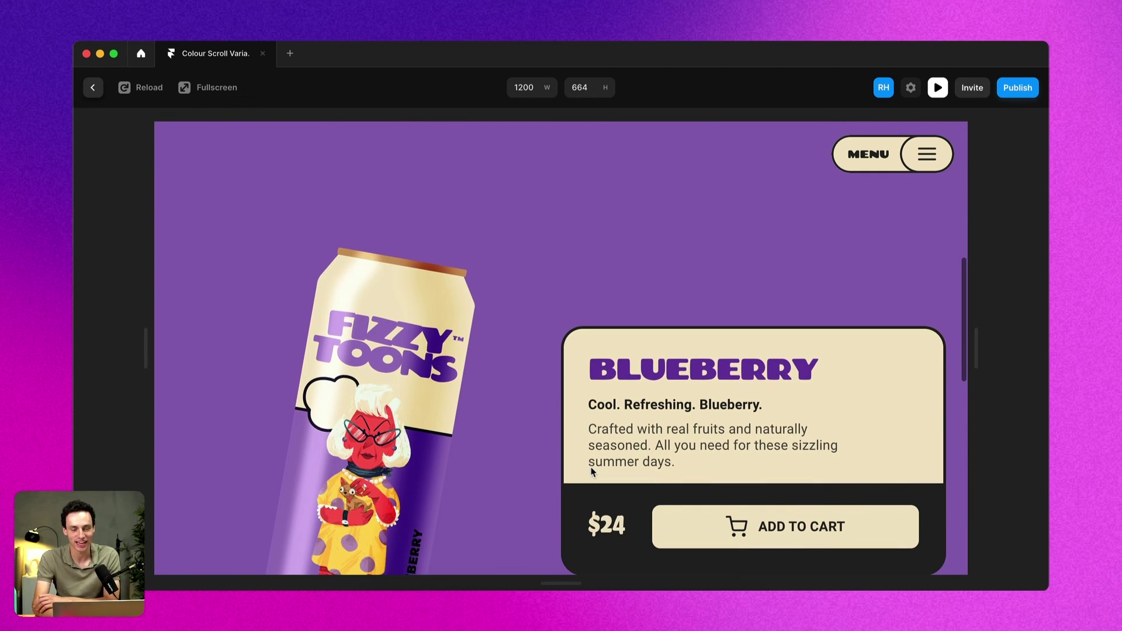
{"action": "scroll", "coordinate": [590, 471], "scroll_direction": "down", "scroll_amount": 10}
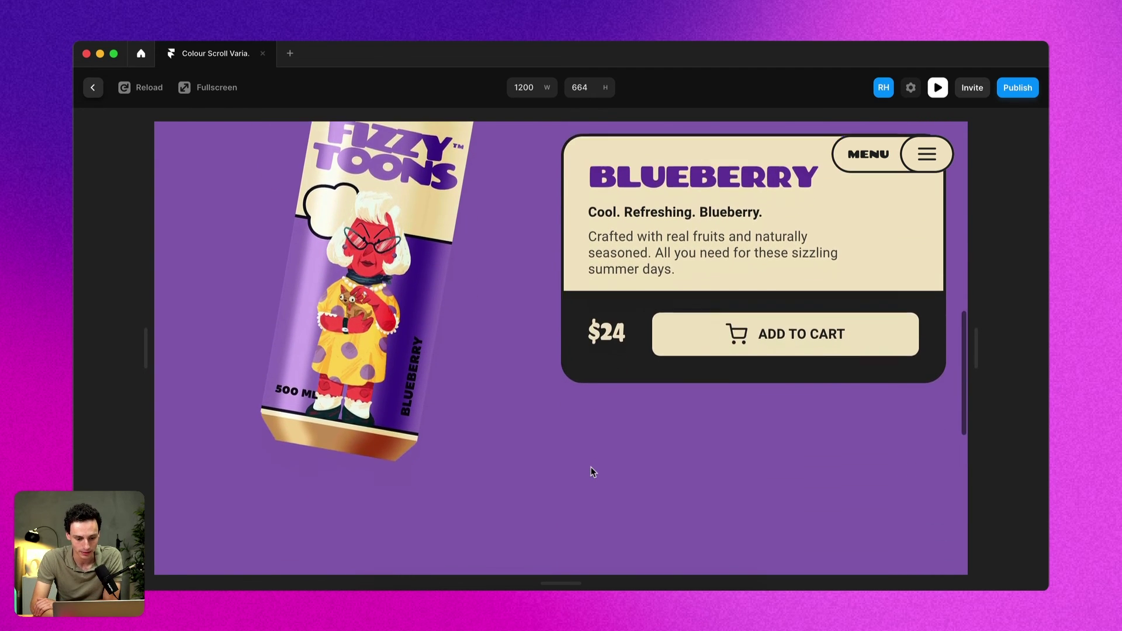
{"action": "scroll", "coordinate": [591, 471], "scroll_direction": "down", "scroll_amount": 3}
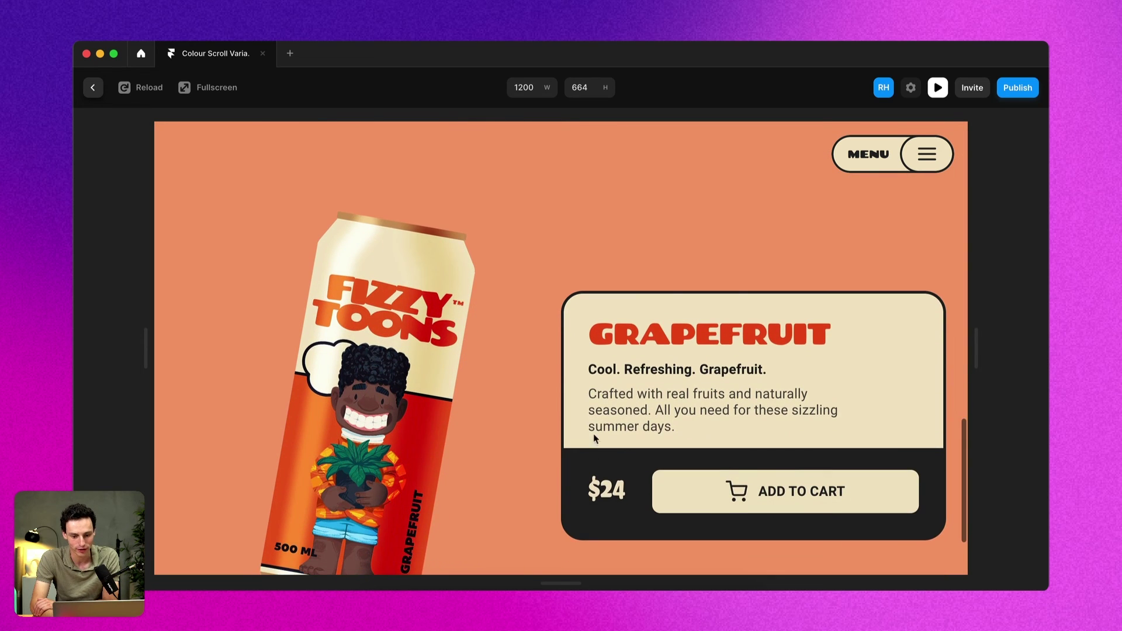
{"action": "scroll", "coordinate": [594, 435], "scroll_direction": "down", "scroll_amount": 3}
{"action": "scroll", "coordinate": [594, 431], "scroll_direction": "up", "scroll_amount": 15}
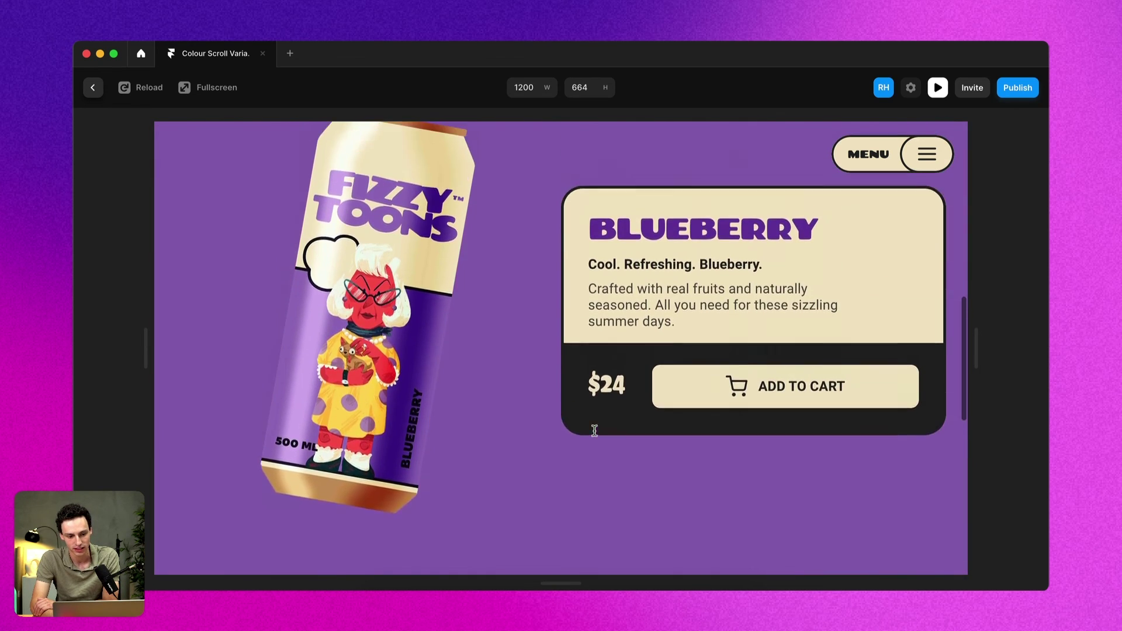
{"action": "scroll", "coordinate": [595, 434], "scroll_direction": "down", "scroll_amount": 10}
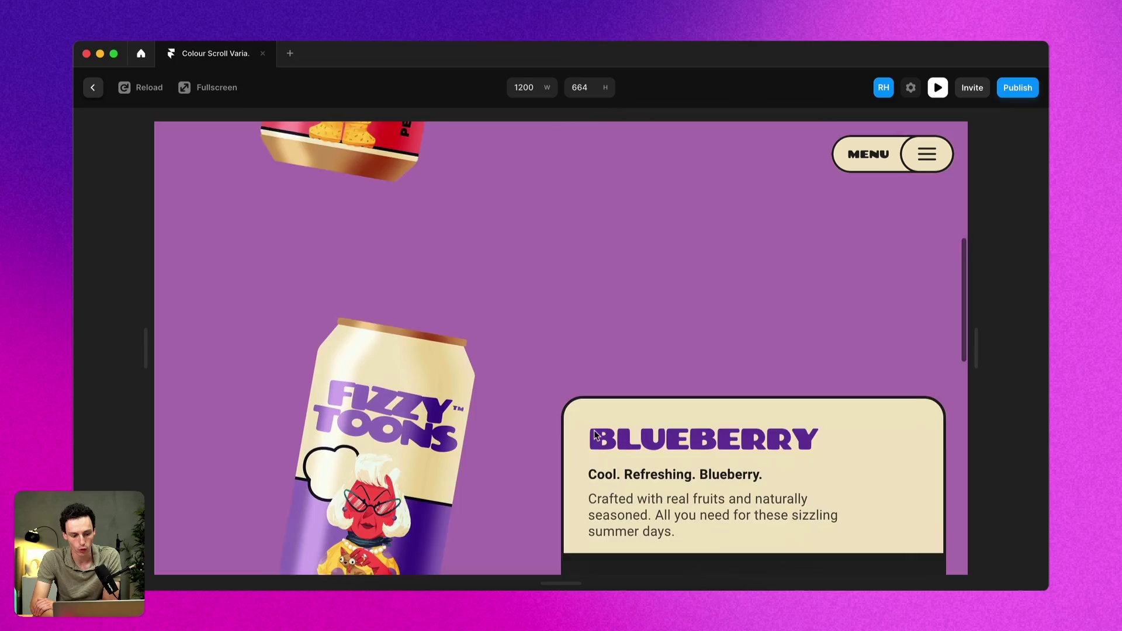